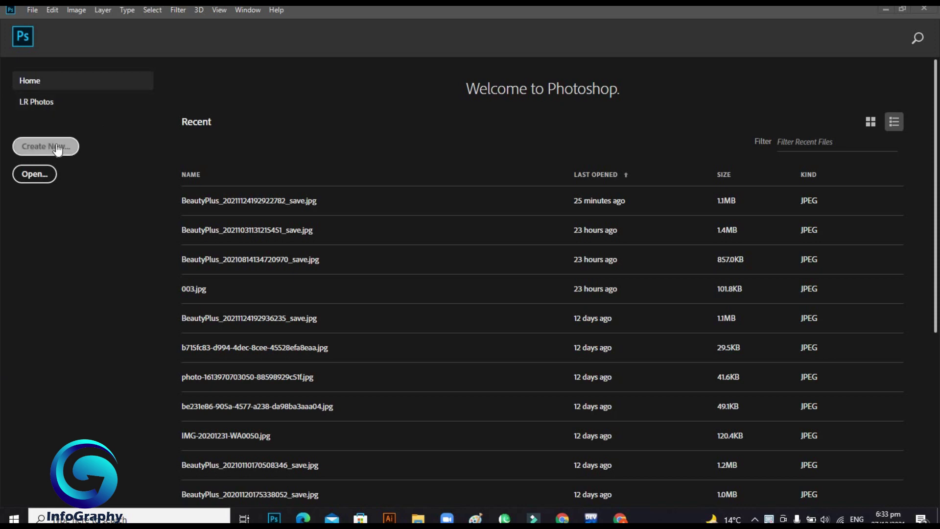
Step: Create a new 2000 × 2000 pixel document at 72 pixels/inch with a white background, and hide the rulers
{"action": "left_click", "coordinate": [57, 144]}
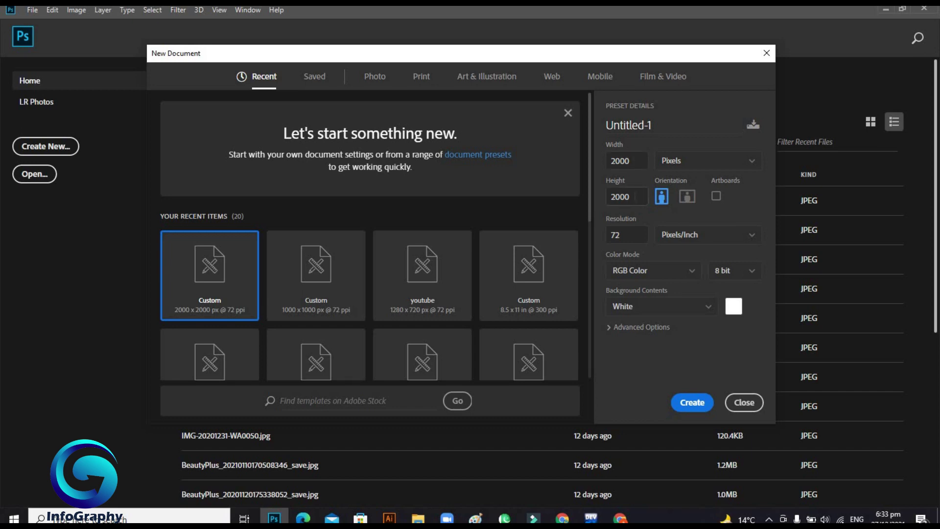
{"action": "double_click", "coordinate": [636, 200]}
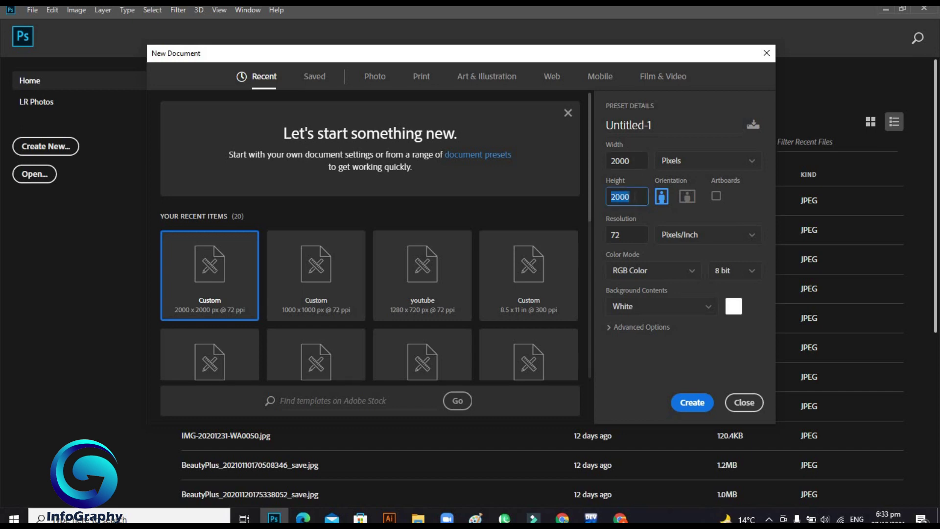
{"action": "double_click", "coordinate": [629, 236]}
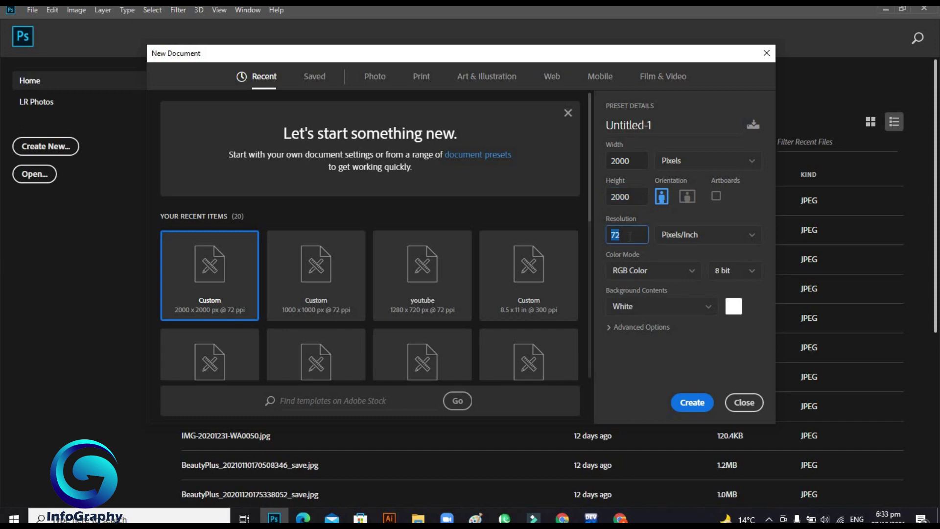
{"action": "left_click", "coordinate": [686, 401]}
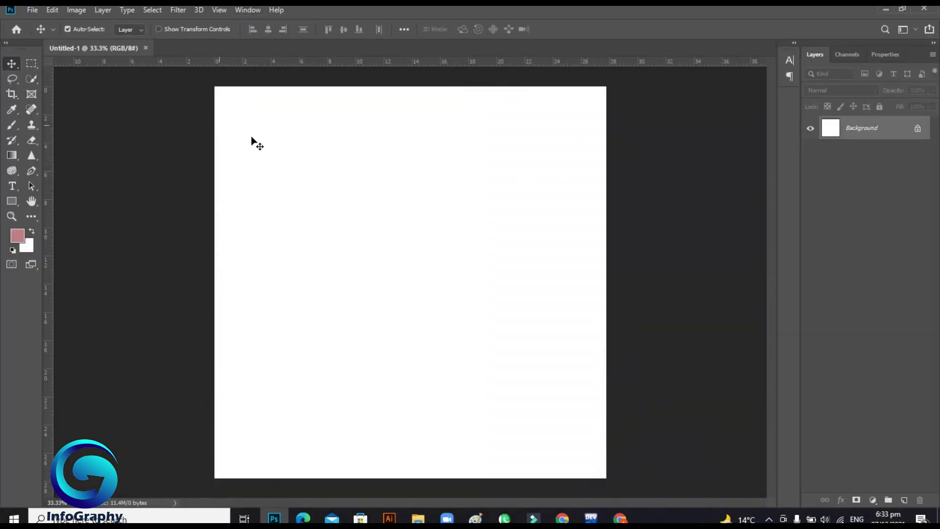
{"action": "key", "text": "ctrl"}
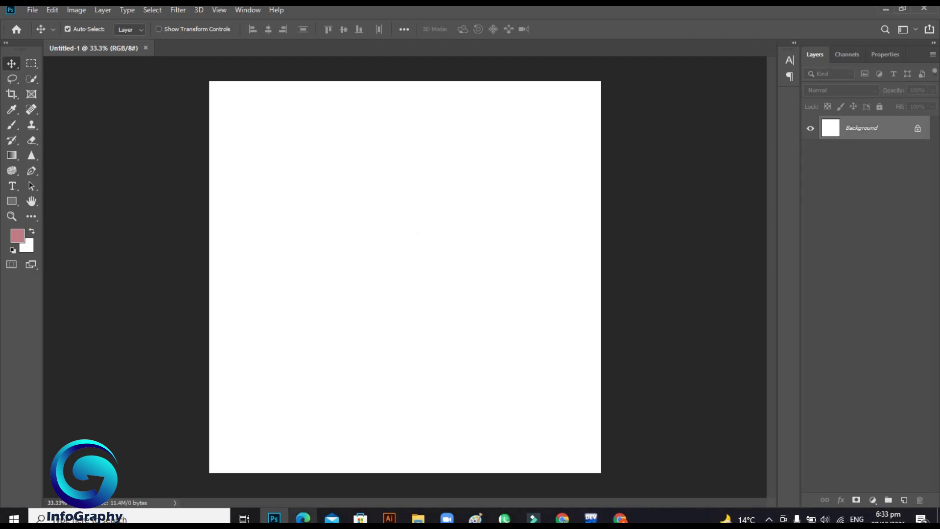
Step: Place the amara111 image from the Pictures folder into the document, positioned slightly left of the canvas centre
{"action": "left_click", "coordinate": [418, 518]}
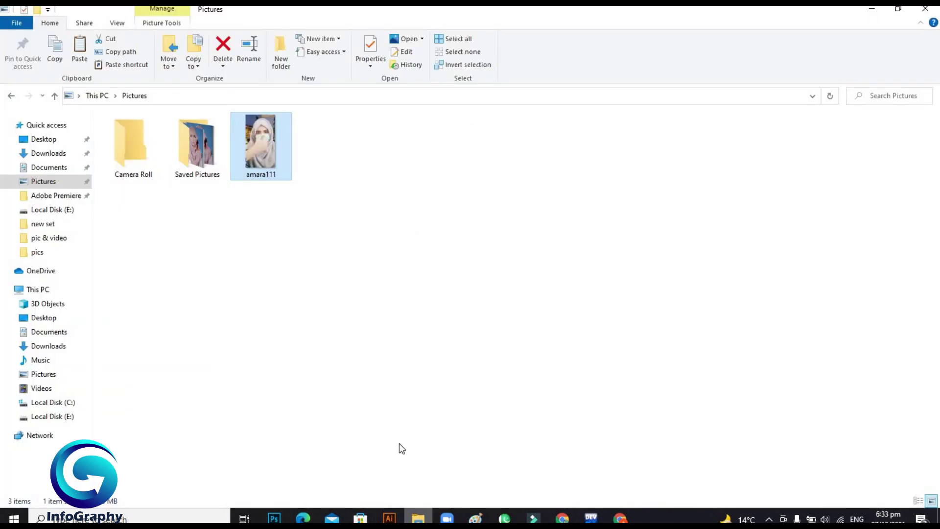
{"action": "left_click_drag", "start_coordinate": [267, 147], "coordinate": [327, 310]}
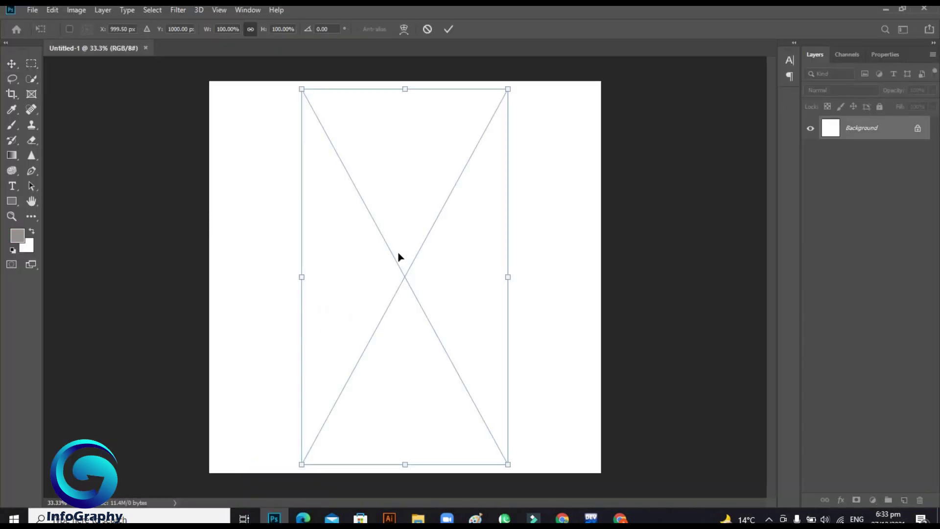
{"action": "left_click_drag", "start_coordinate": [396, 248], "coordinate": [370, 237]}
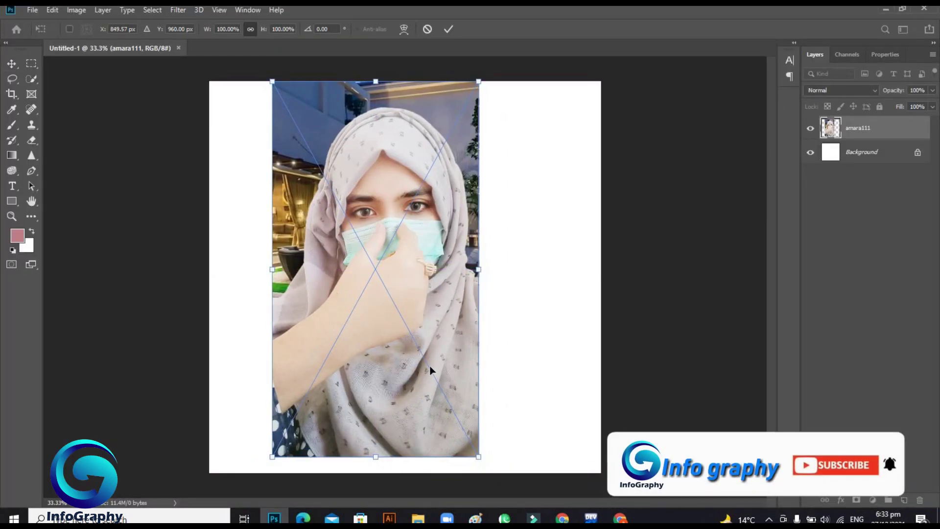
{"action": "left_click_drag", "start_coordinate": [434, 387], "coordinate": [434, 397]}
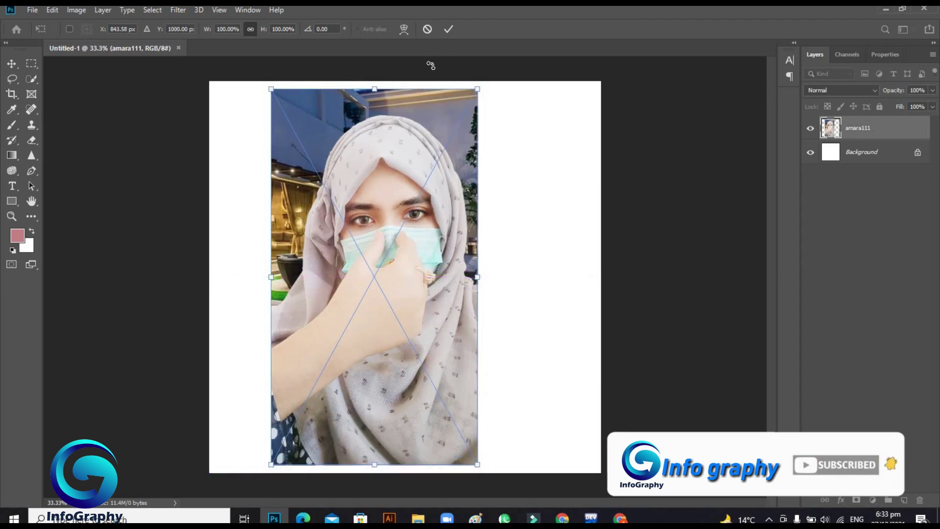
{"action": "left_click", "coordinate": [449, 29]}
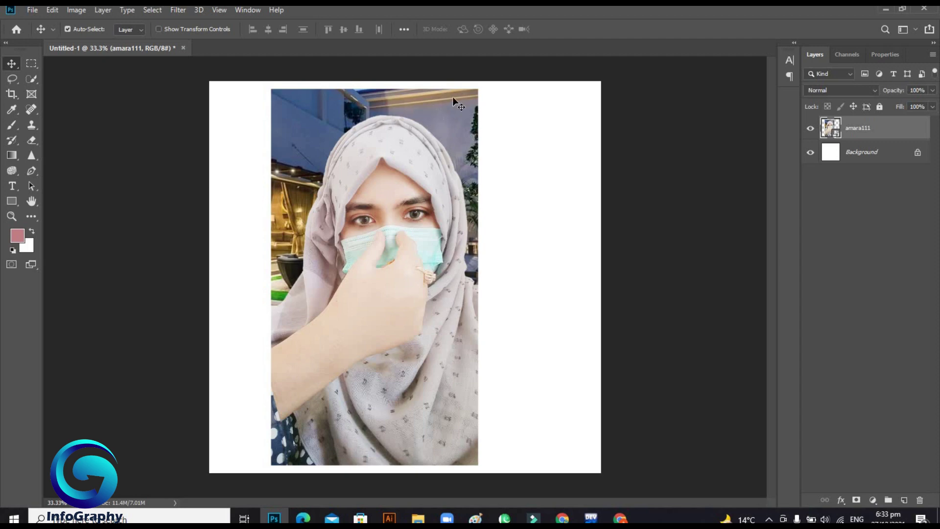
Step: Select the woman with Select Subject and add the dotted sleeve at the photo's lower left using Quick Selection
{"action": "left_click", "coordinate": [34, 81]}
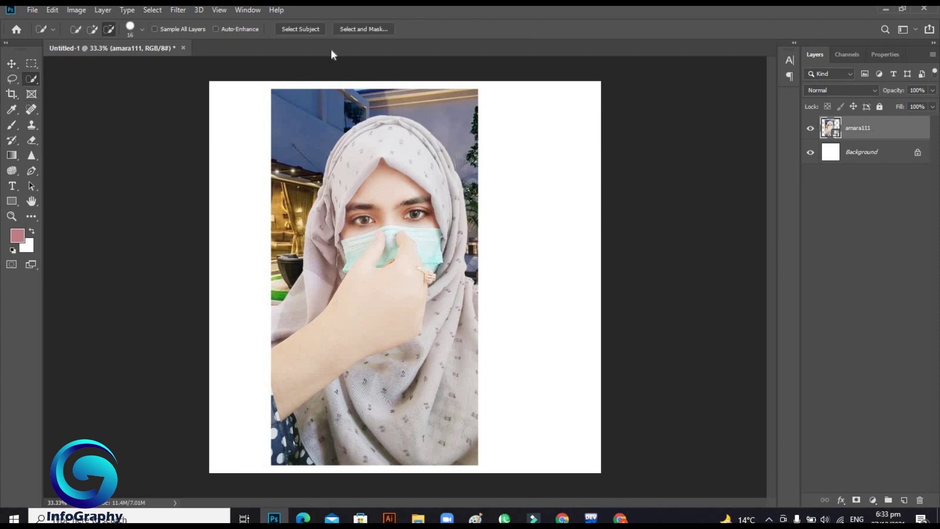
{"action": "left_click", "coordinate": [313, 28]}
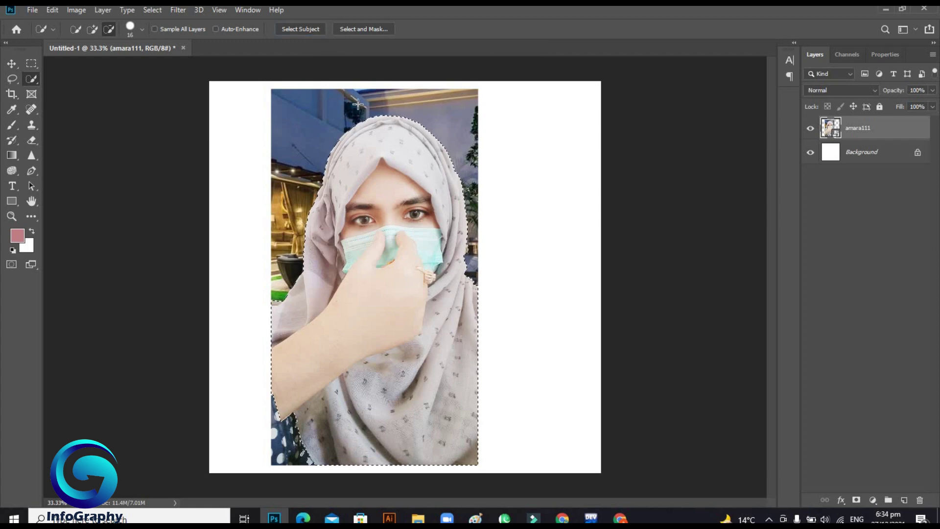
{"action": "left_click", "coordinate": [303, 399]}
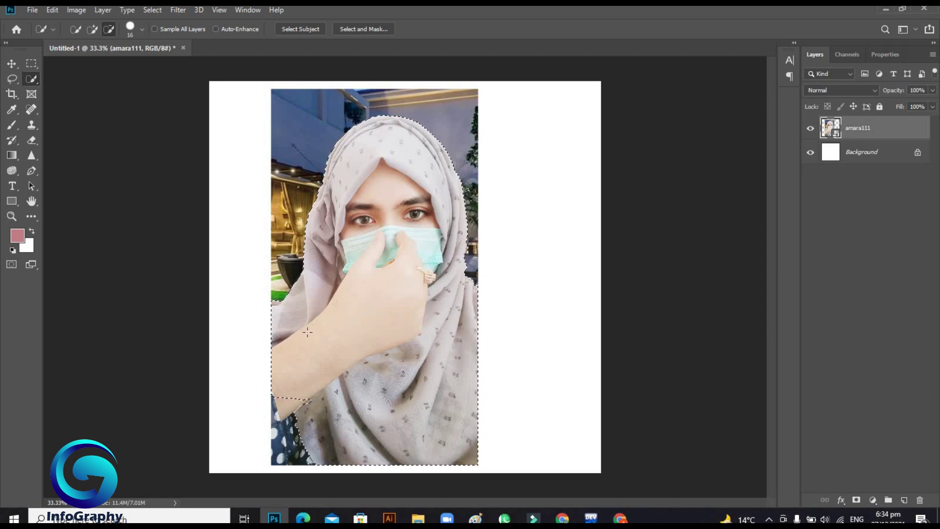
{"action": "left_click", "coordinate": [93, 28]}
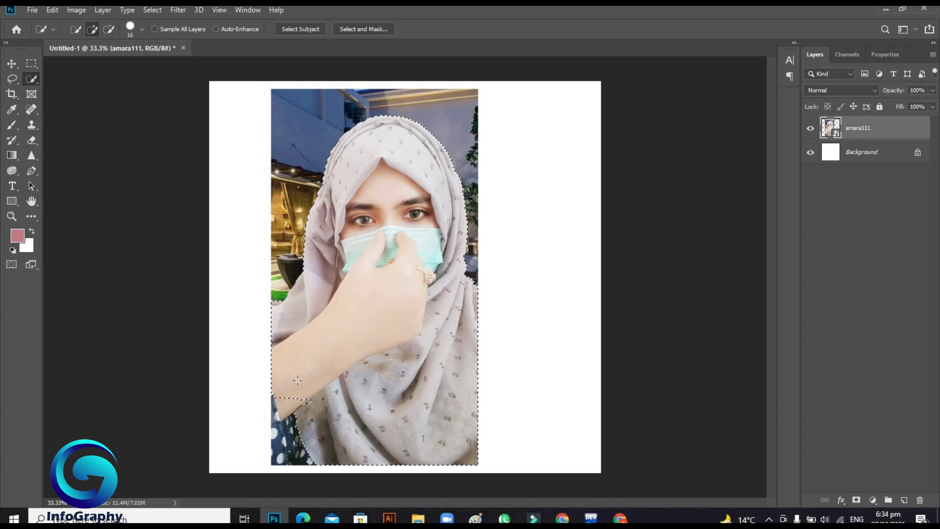
{"action": "mouse_move", "coordinate": [293, 426]}
{"action": "left_mouse_down"}
{"action": "mouse_move", "coordinate": [248, 517]}
{"action": "mouse_move", "coordinate": [269, 494]}
{"action": "left_mouse_up"}
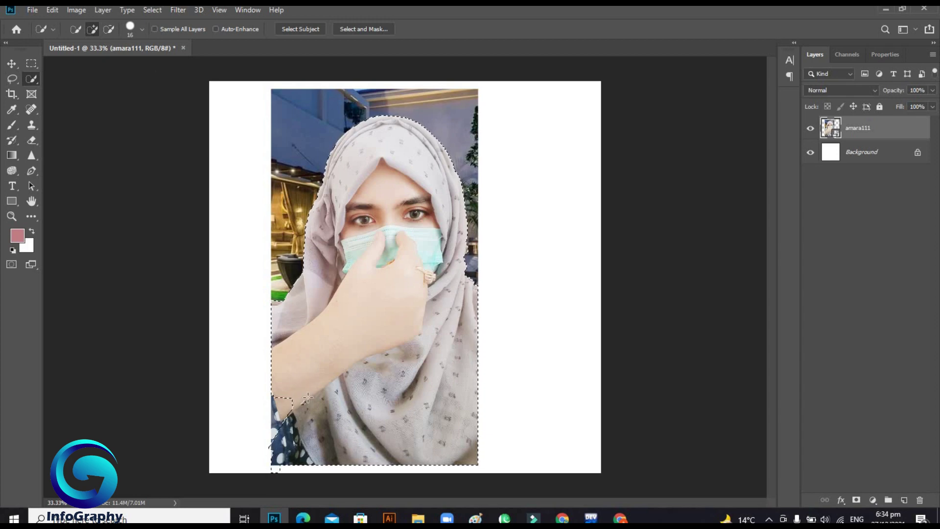
{"action": "left_click_drag", "start_coordinate": [289, 413], "coordinate": [252, 462]}
{"action": "left_click", "coordinate": [140, 29]}
{"action": "left_click_drag", "start_coordinate": [85, 64], "coordinate": [135, 64]}
{"action": "left_click", "coordinate": [379, 358]}
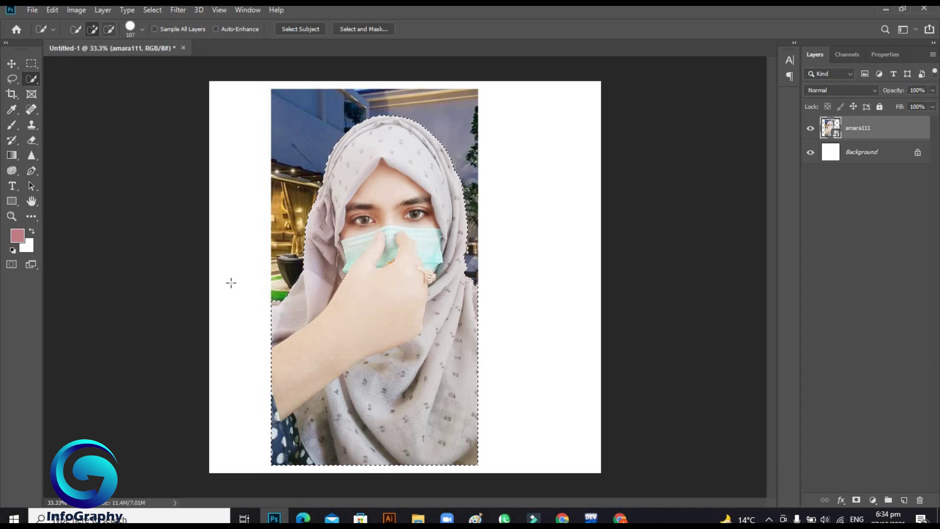
Step: Refine the selection with a 40 px Quick Selection brush, excluding the green patch above the shoulder at the photo's left edge
{"action": "left_click", "coordinate": [142, 29]}
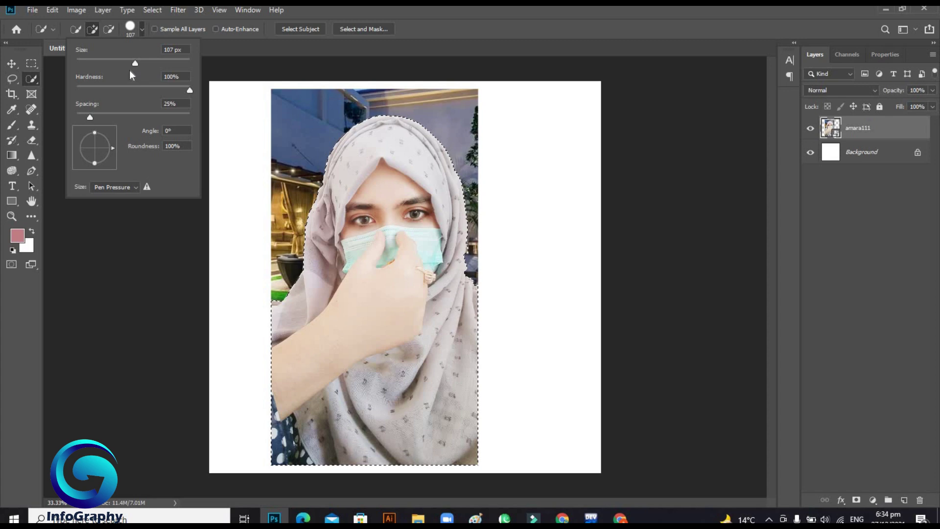
{"action": "left_click", "coordinate": [99, 63]}
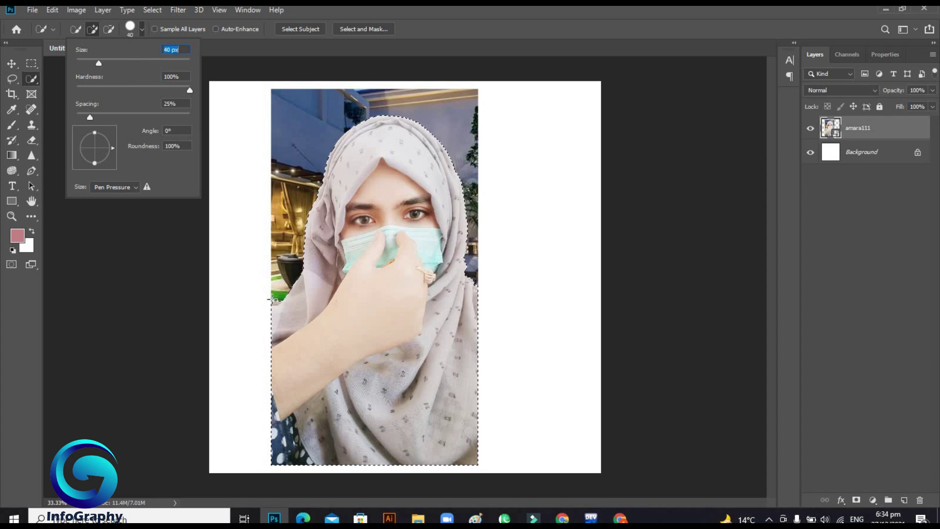
{"action": "left_click", "coordinate": [276, 298]}
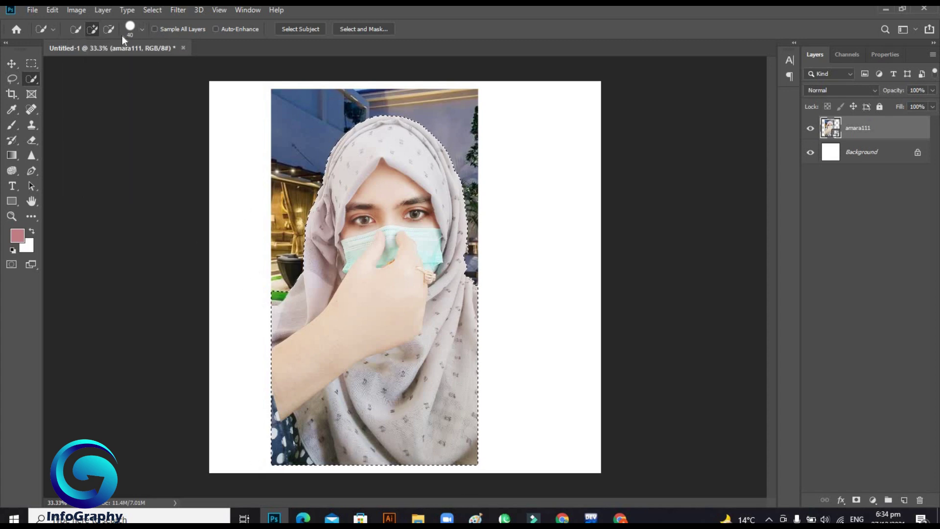
{"action": "left_click", "coordinate": [109, 29]}
Step: Copy the selected woman to a new layer and check the cutout by hiding and reshowing the amara111 layer
{"action": "left_click", "coordinate": [9, 65]}
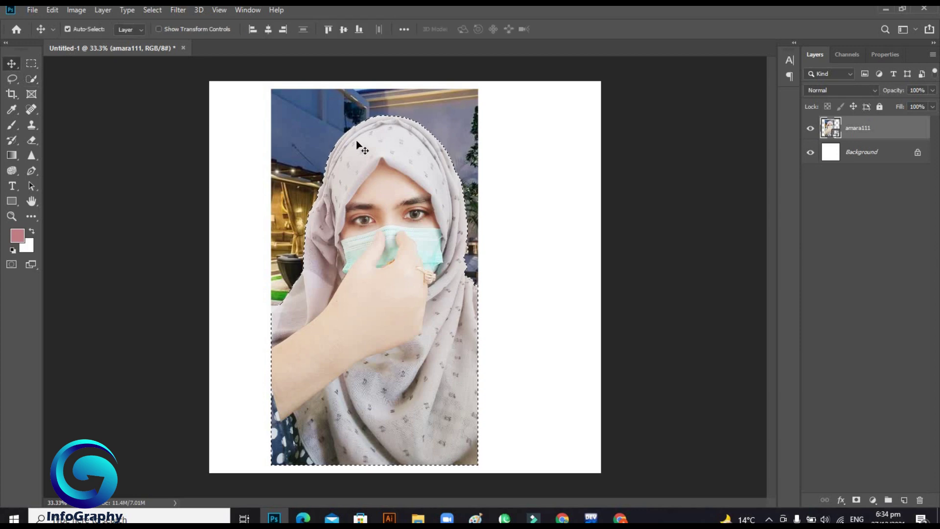
{"action": "key", "text": "ctrl+j"}
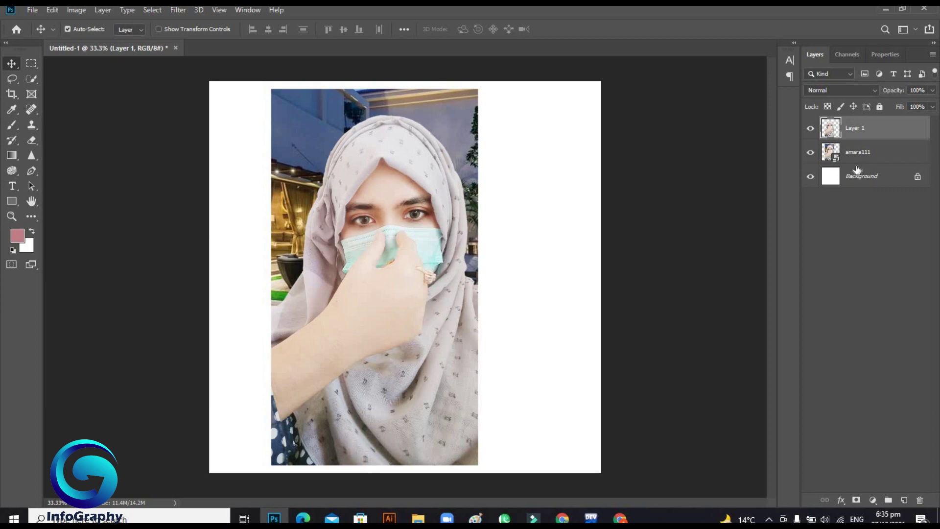
{"action": "left_click", "coordinate": [811, 154]}
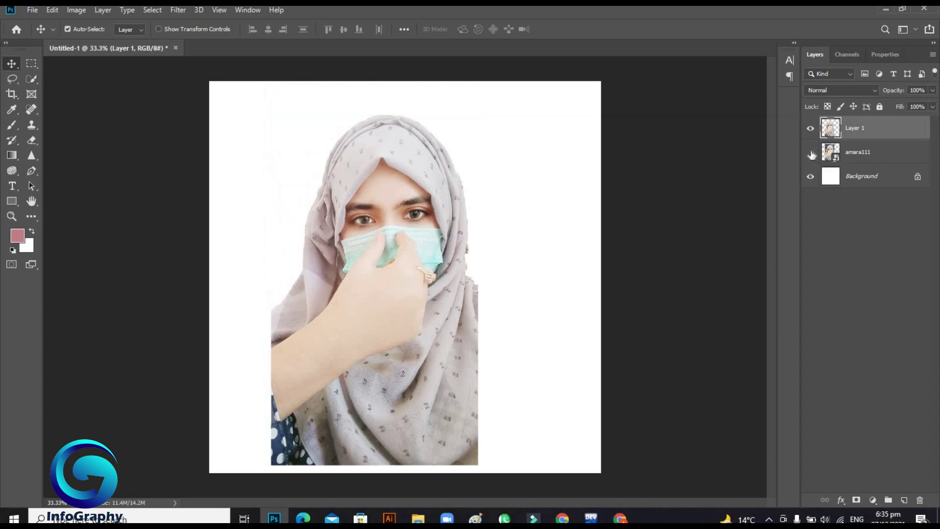
{"action": "left_click", "coordinate": [811, 153]}
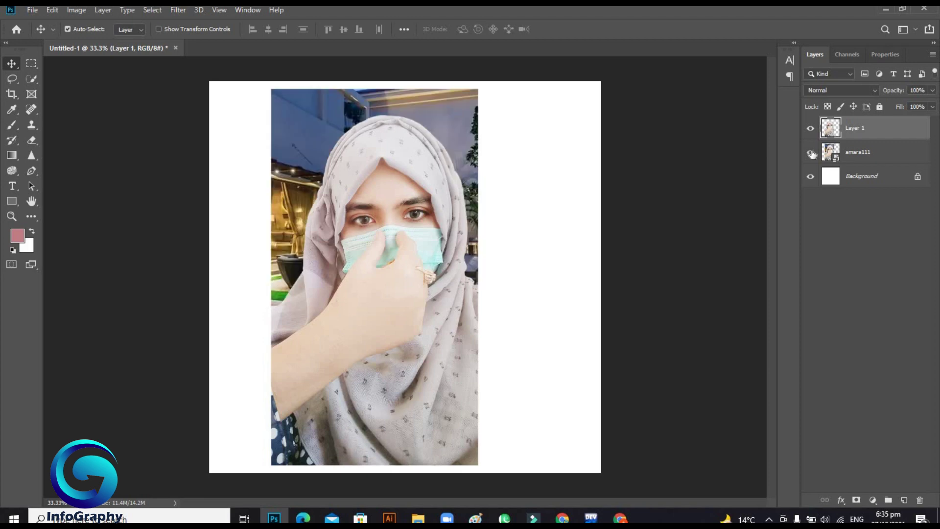
{"action": "left_click", "coordinate": [11, 200]}
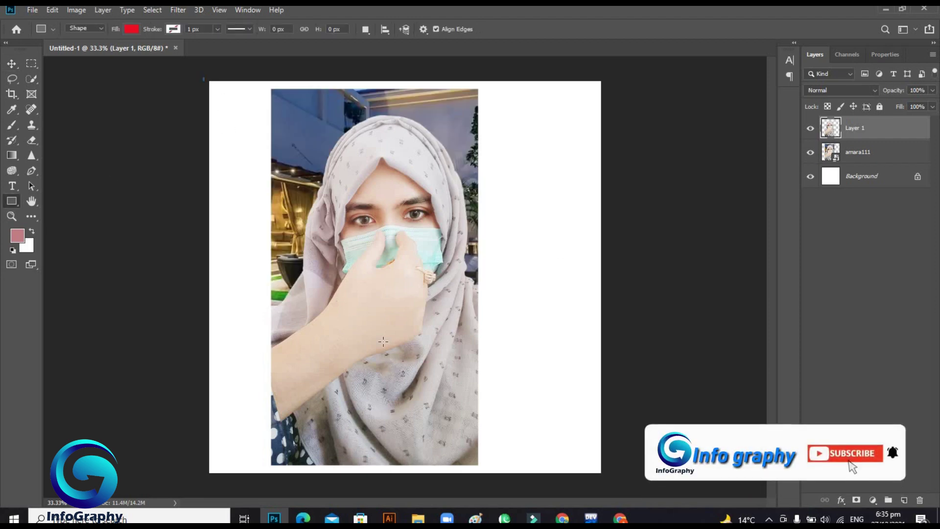
{"action": "left_click_drag", "start_coordinate": [203, 78], "coordinate": [605, 474]}
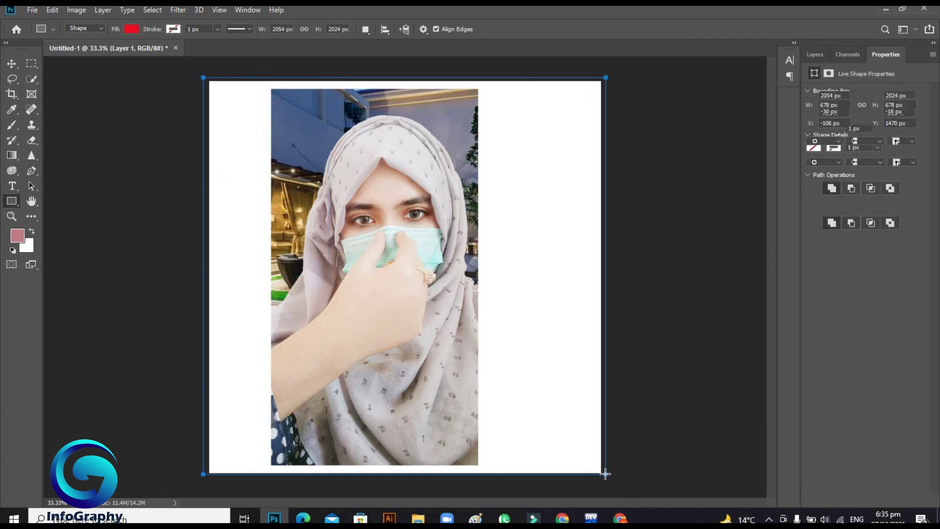
{"action": "key", "text": "ctrl+z"}
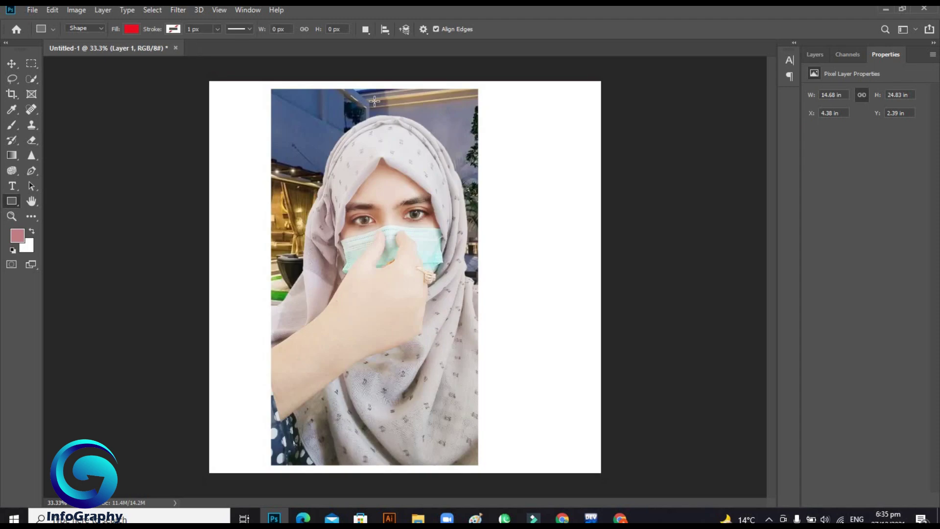
Step: Create a 2000 × 2000 px rectangle shape and move it to cover the whole canvas exactly
{"action": "left_click", "coordinate": [237, 133]}
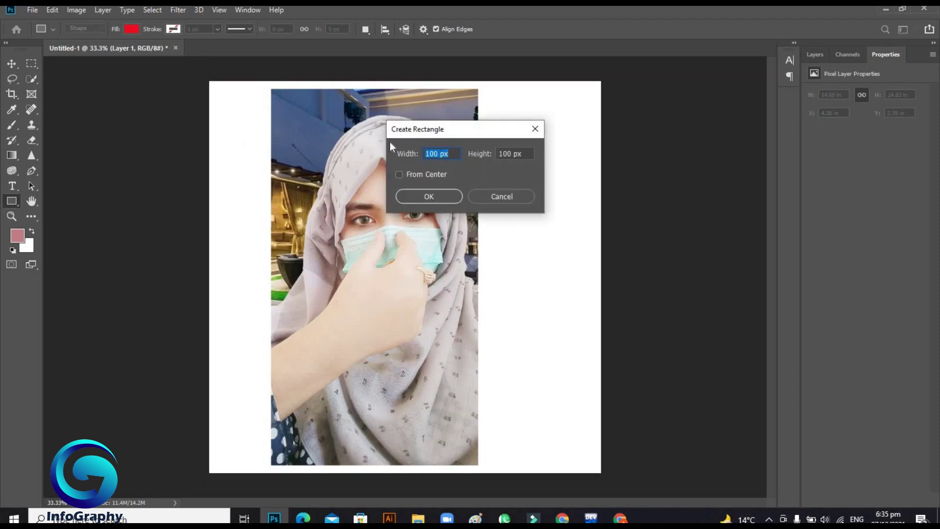
{"action": "left_click", "coordinate": [439, 153]}
{"action": "double_click", "coordinate": [437, 153]}
{"action": "type", "text": "2000"}
{"action": "key", "text": "Tab"}
{"action": "type", "text": "2000"}
{"action": "left_click", "coordinate": [416, 198]}
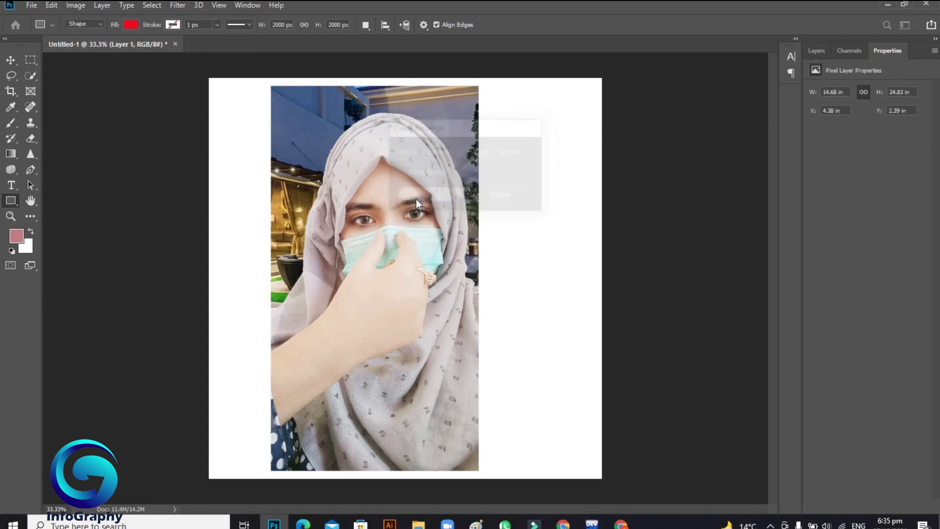
{"action": "key", "text": "v"}
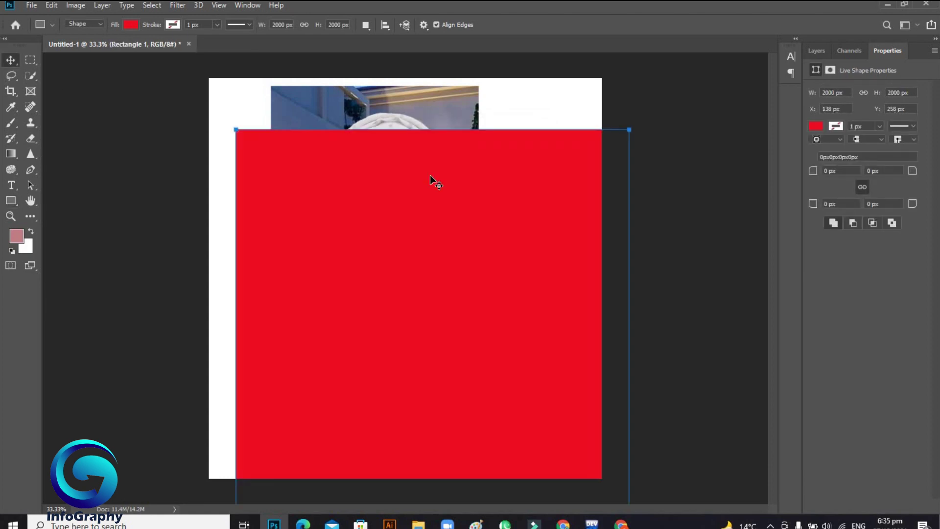
{"action": "left_click_drag", "start_coordinate": [535, 299], "coordinate": [520, 273]}
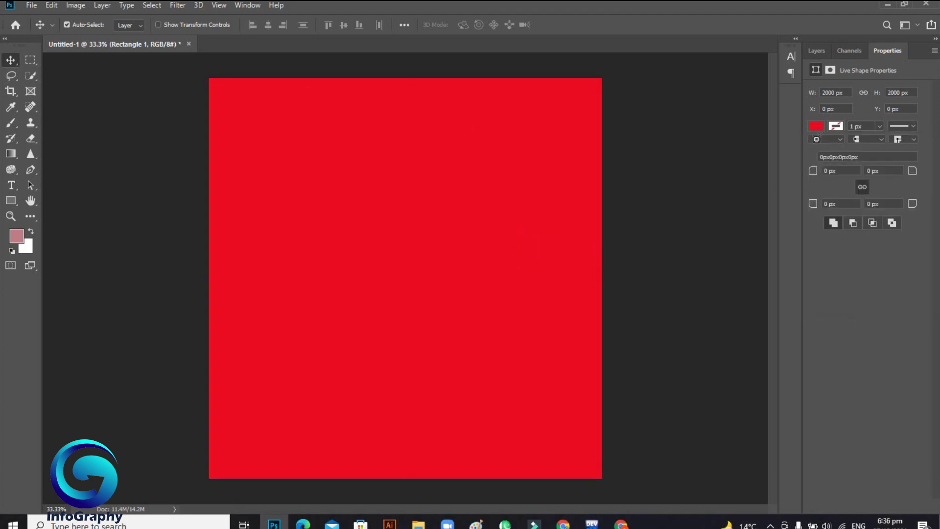
Step: Recolour the full-canvas rectangle's fill to a medium teal, starting from hex 5C7777 and picking a brighter, more saturated shade
{"action": "left_click", "coordinate": [815, 127]}
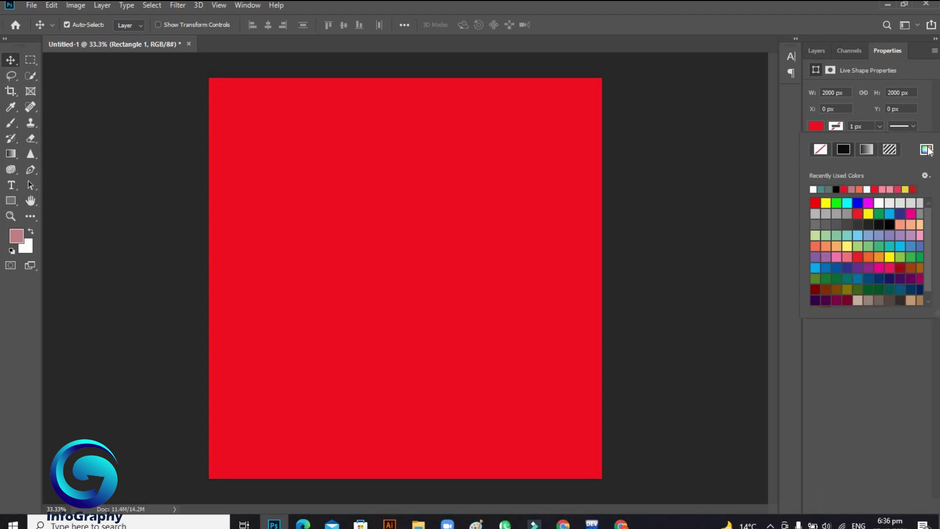
{"action": "left_click", "coordinate": [926, 149]}
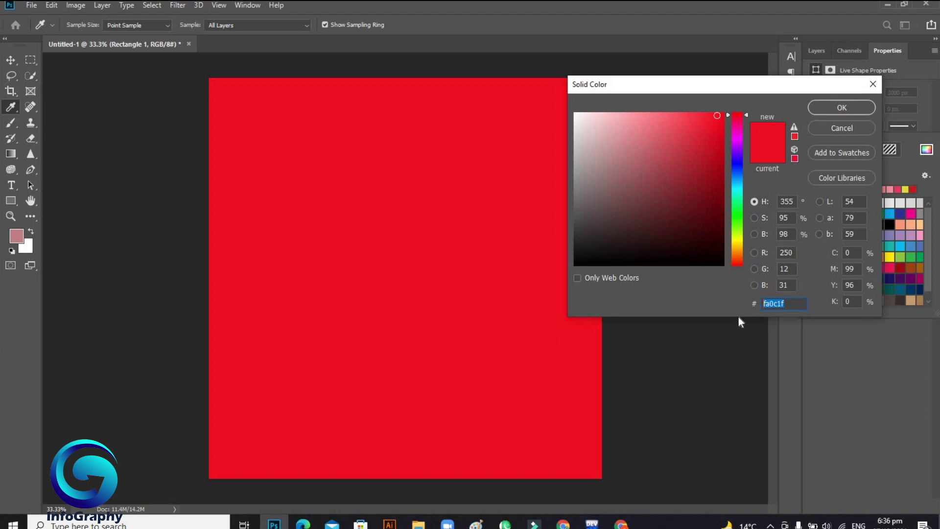
{"action": "type", "text": "5"}
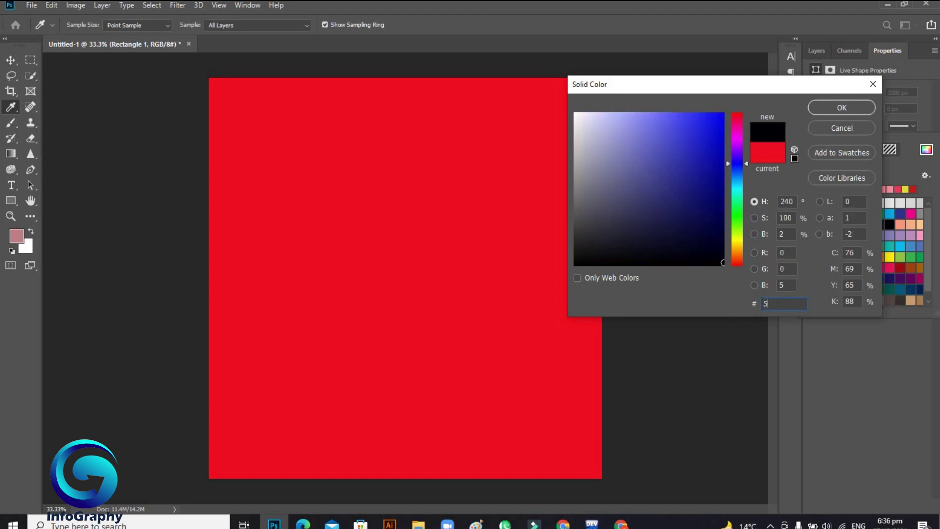
{"action": "type", "text": "C"}
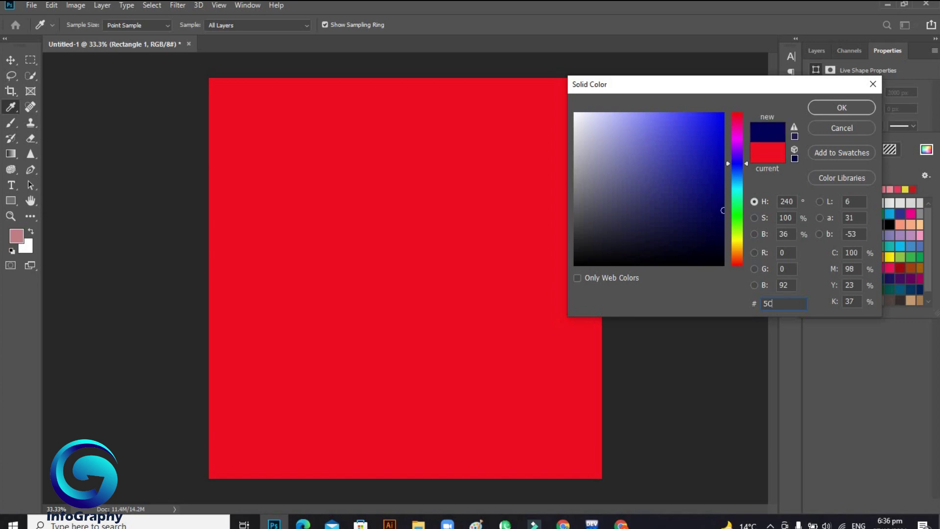
{"action": "type", "text": "777"}
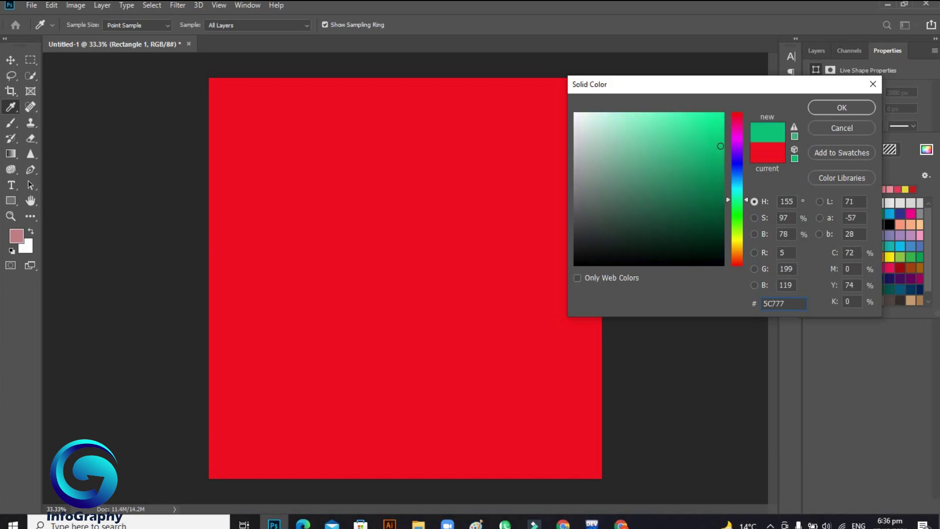
{"action": "type", "text": "7"}
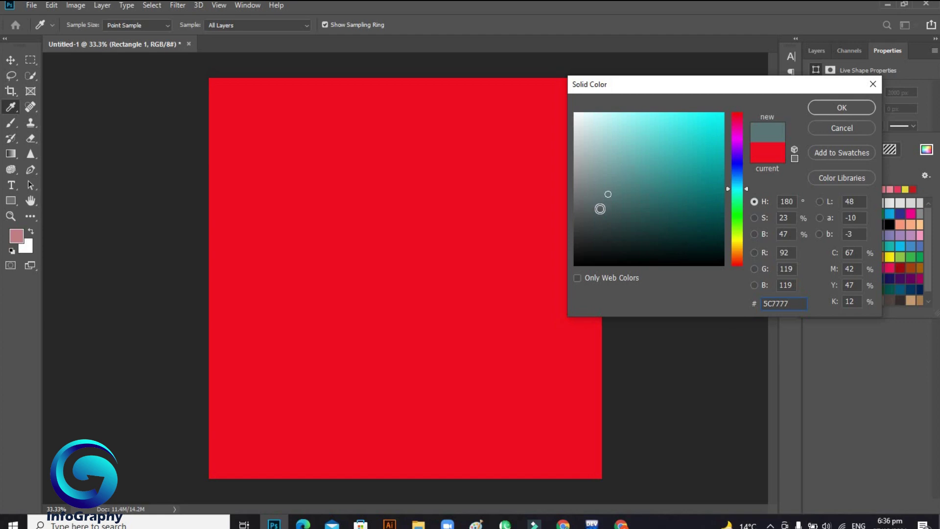
{"action": "left_click", "coordinate": [625, 203]}
{"action": "mouse_move", "coordinate": [625, 203]}
{"action": "left_mouse_down"}
{"action": "mouse_move", "coordinate": [617, 194]}
{"action": "mouse_move", "coordinate": [636, 200]}
{"action": "mouse_move", "coordinate": [667, 171]}
{"action": "left_mouse_up"}
{"action": "left_click", "coordinate": [841, 108]}
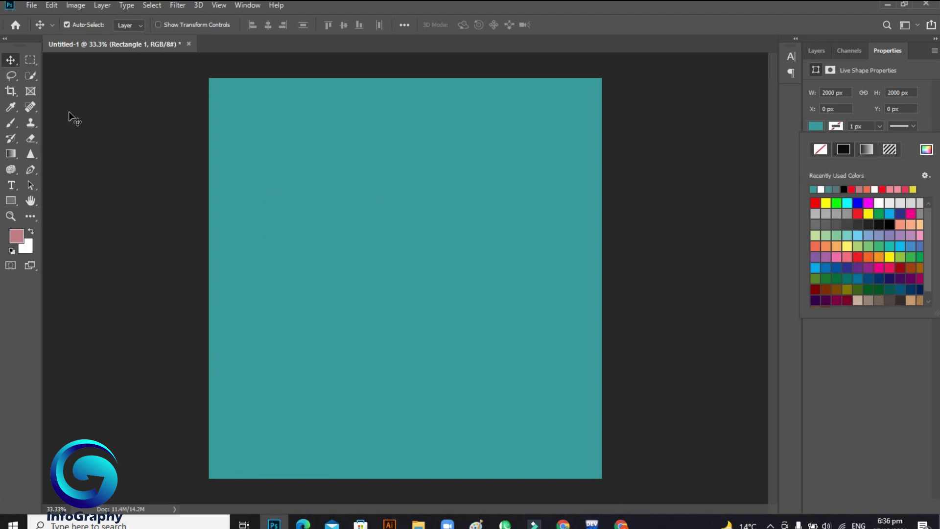
Step: Place the Rectangle 1 layer directly below Layer 1 and move the woman's cutout down to meet the canvas's bottom edge
{"action": "left_click", "coordinate": [816, 50]}
{"action": "left_click_drag", "start_coordinate": [886, 129], "coordinate": [885, 155]}
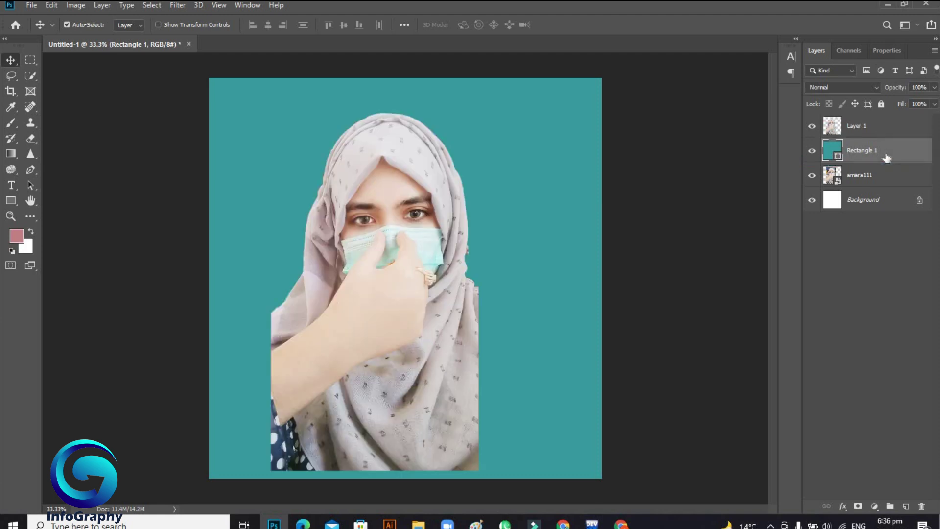
{"action": "left_click_drag", "start_coordinate": [404, 259], "coordinate": [393, 267]}
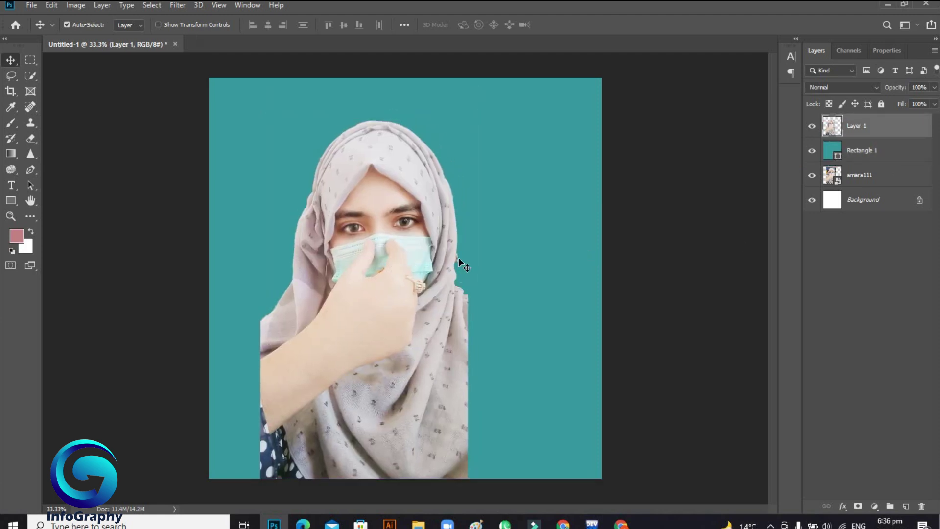
{"action": "left_click", "coordinate": [33, 123]}
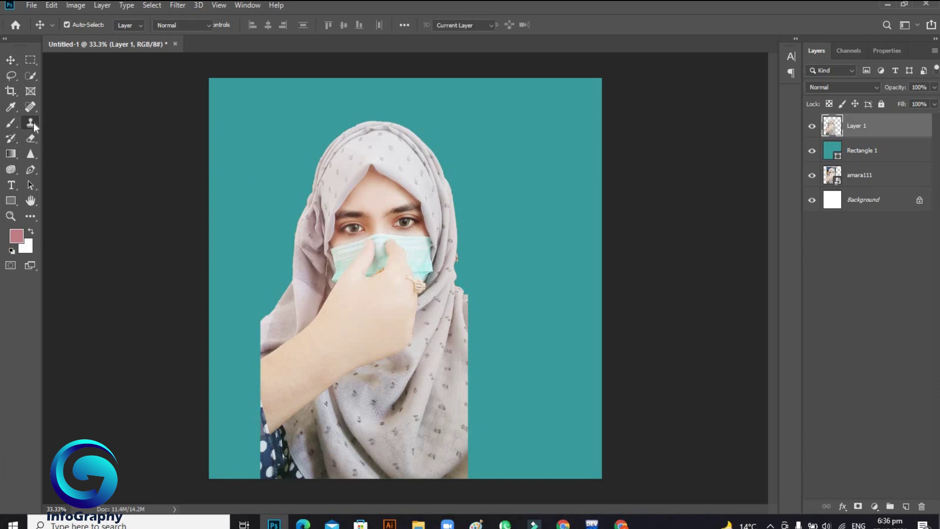
{"action": "left_click", "coordinate": [33, 138]}
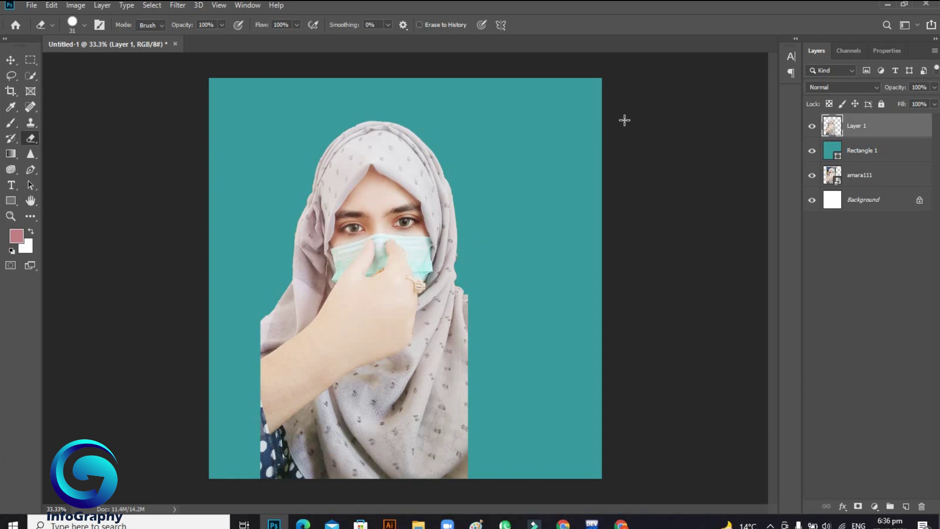
{"action": "left_click", "coordinate": [14, 58]}
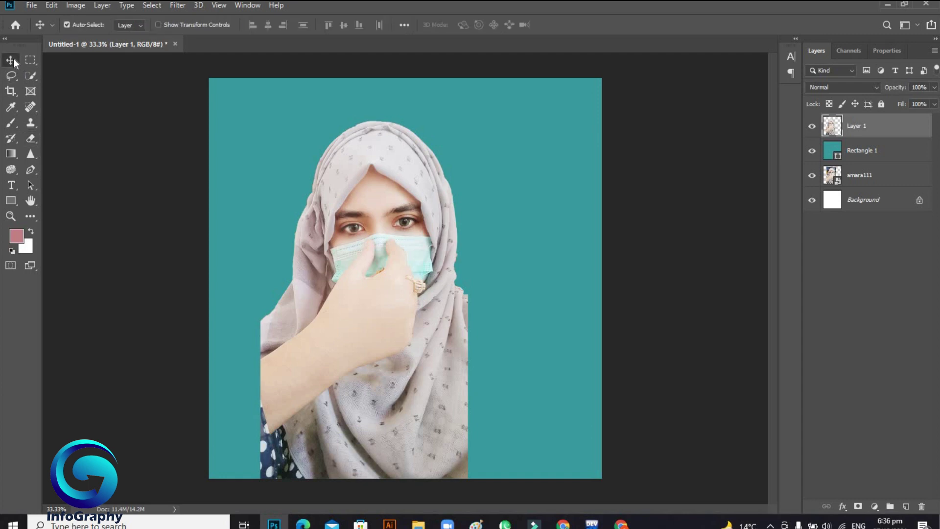
Step: Create a 1000 × 2000 px rectangle shape above the woman and move it to fill the canvas's right half exactly
{"action": "left_click", "coordinate": [11, 201]}
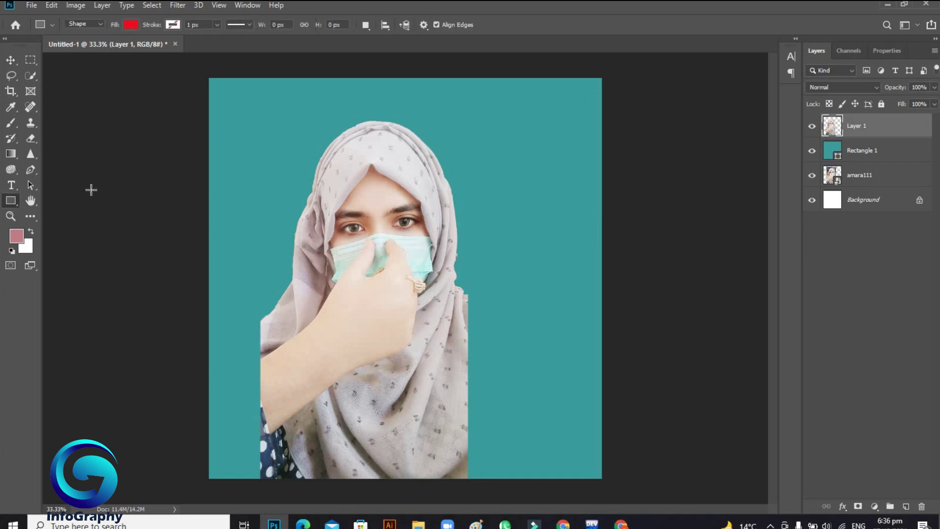
{"action": "left_click", "coordinate": [386, 127]}
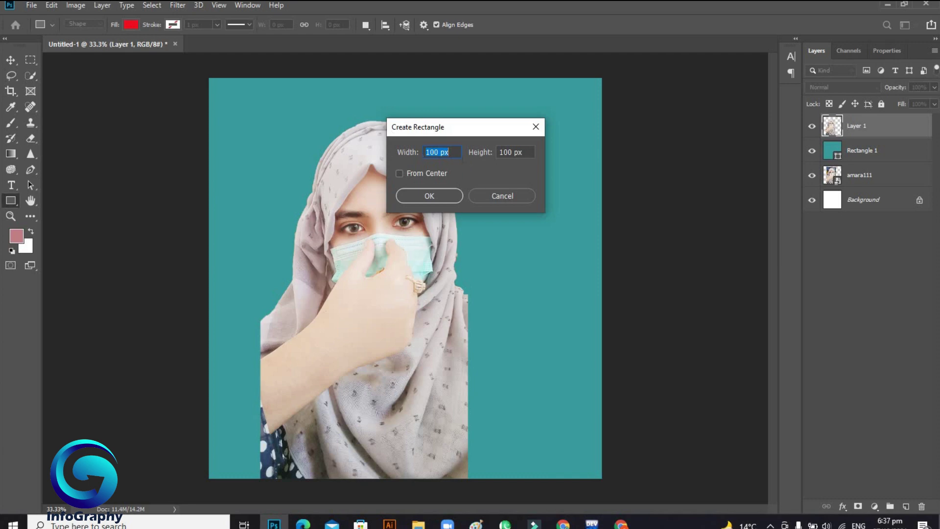
{"action": "left_click", "coordinate": [435, 153]}
{"action": "type", "text": "0"}
{"action": "key", "text": "Tab"}
{"action": "type", "text": "2000"}
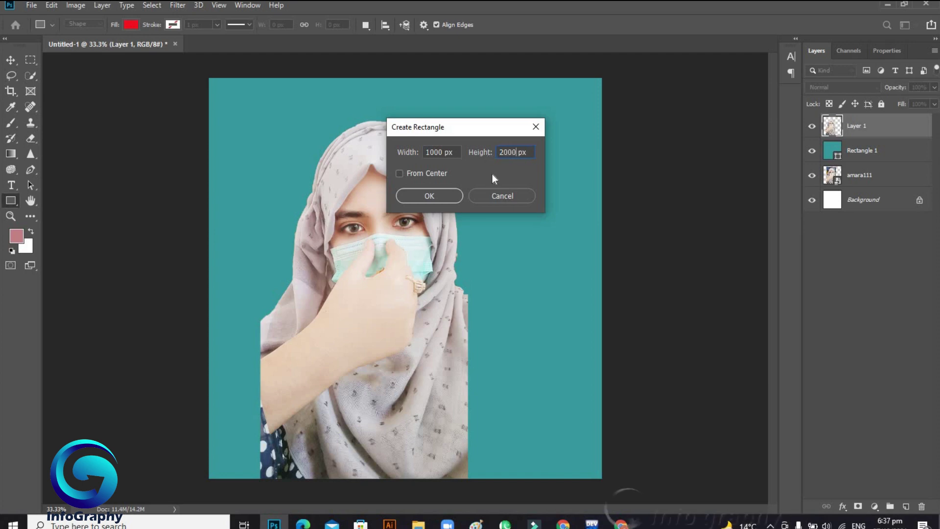
{"action": "left_click", "coordinate": [439, 195]}
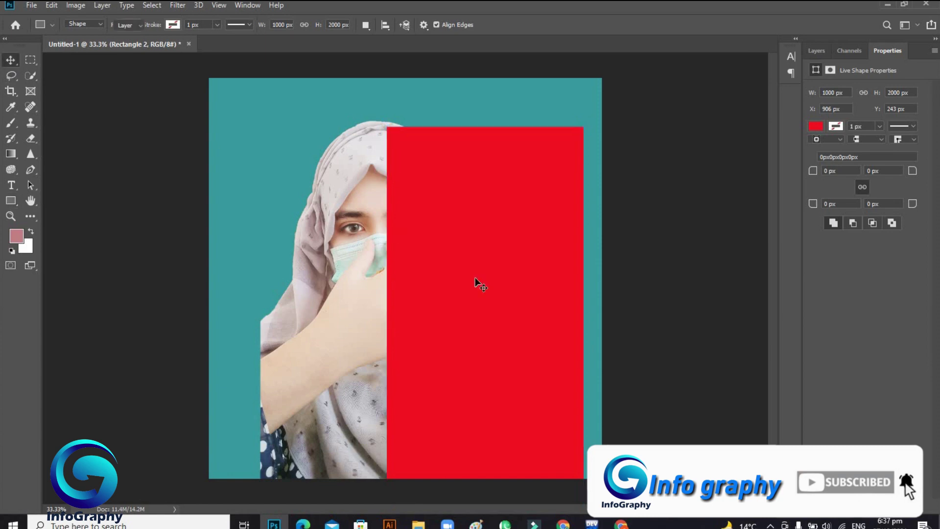
{"action": "key", "text": "v"}
{"action": "left_click_drag", "start_coordinate": [487, 252], "coordinate": [502, 243]}
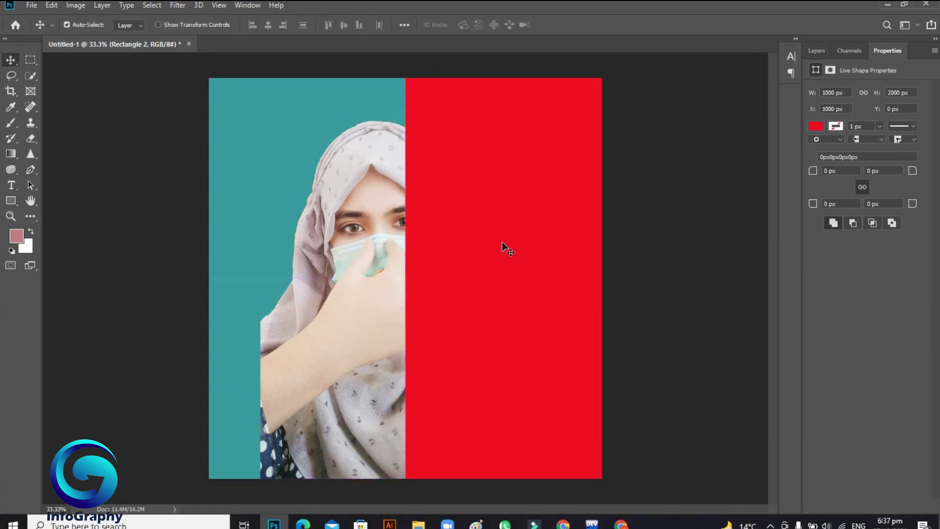
Step: Recolour the right-half rectangle's fill to 217f7f by sampling the teal background and darkening it
{"action": "left_click", "coordinate": [820, 128]}
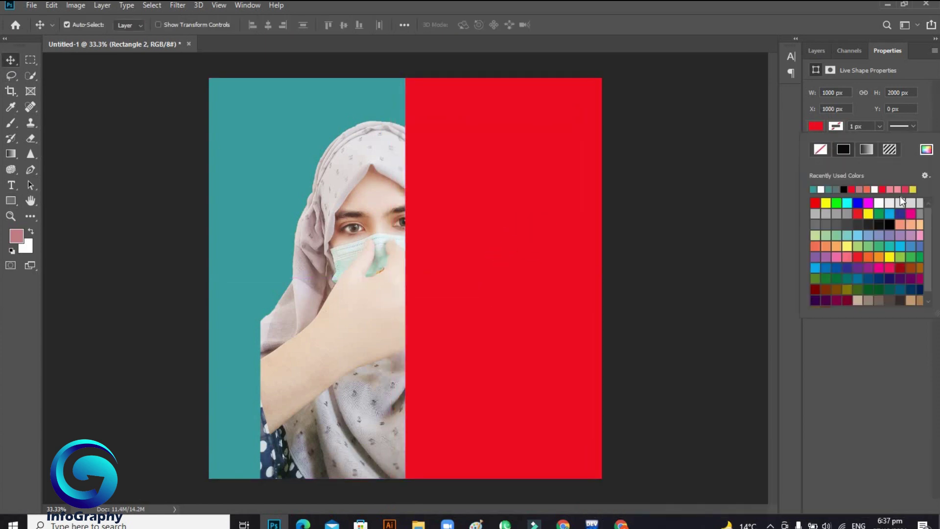
{"action": "left_click", "coordinate": [926, 150]}
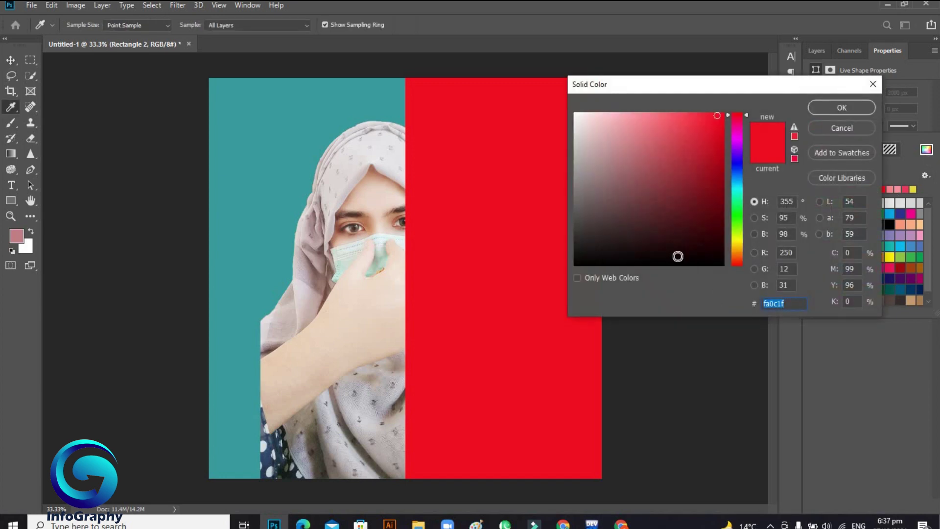
{"action": "left_click", "coordinate": [243, 237]}
{"action": "left_click_drag", "start_coordinate": [667, 171], "coordinate": [685, 189]}
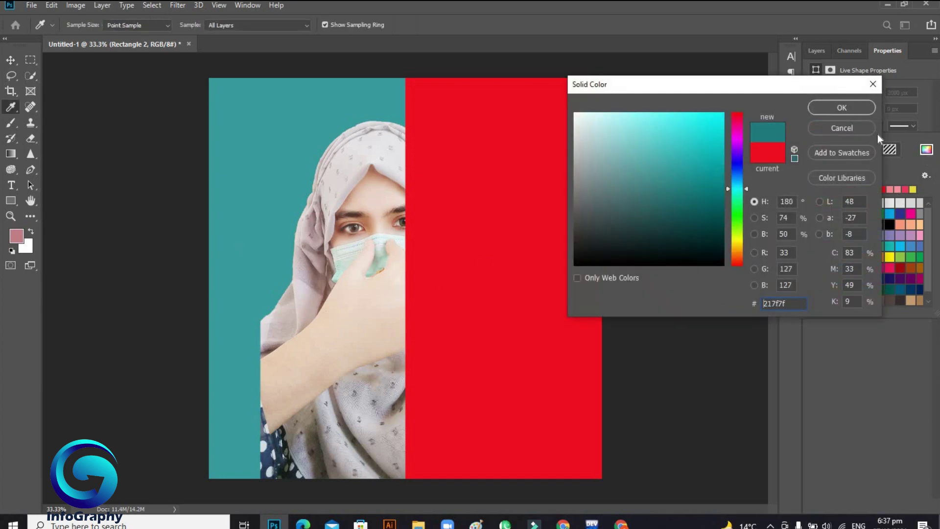
{"action": "left_click", "coordinate": [859, 108]}
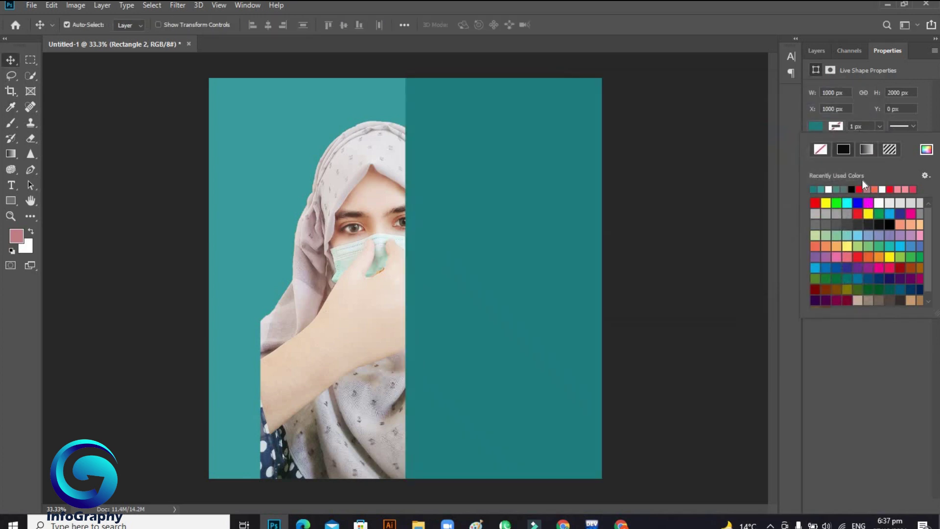
Step: Set the right-half rectangle's fill to the dark teal 133838, working from hex 091414
{"action": "left_click", "coordinate": [926, 150]}
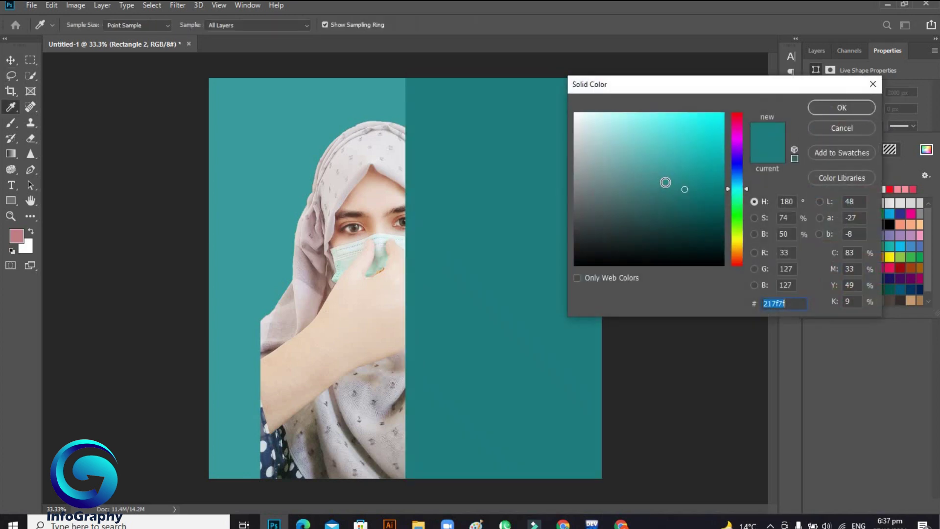
{"action": "left_click_drag", "start_coordinate": [682, 191], "coordinate": [676, 205]}
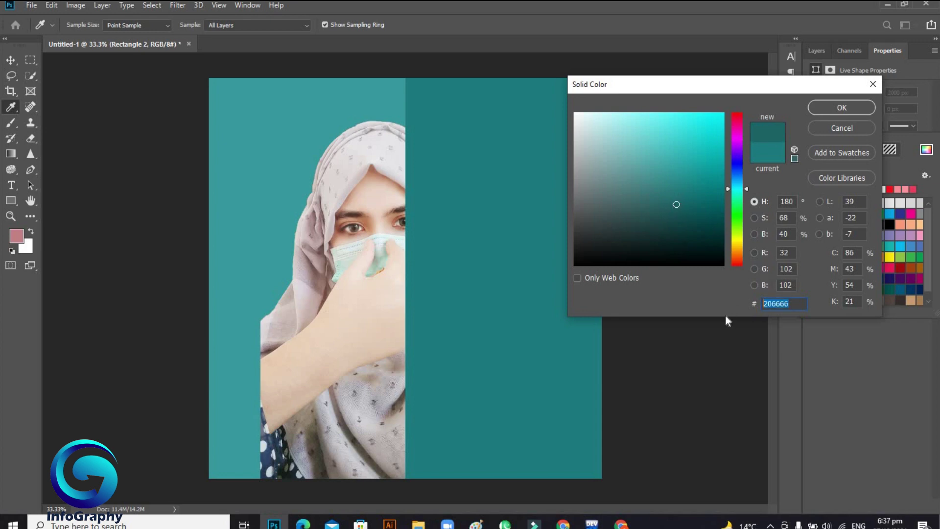
{"action": "type", "text": "091"}
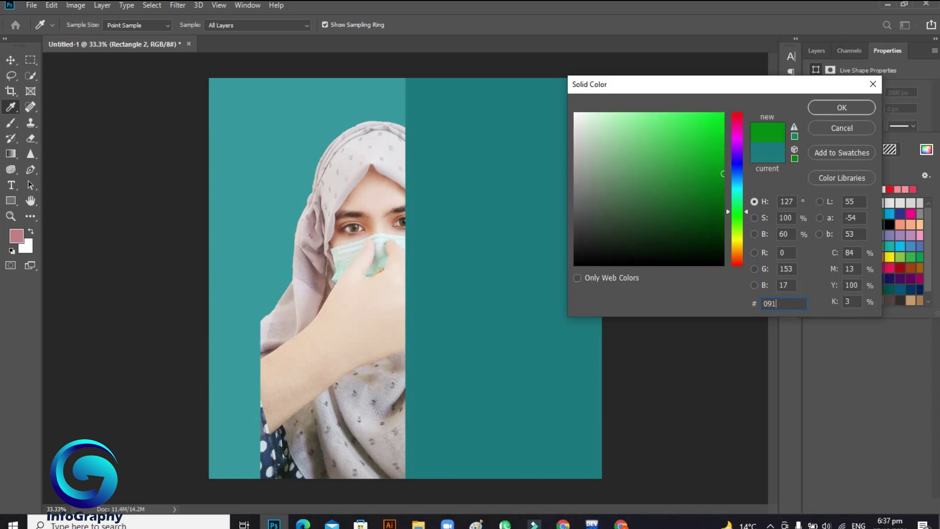
{"action": "type", "text": "414"}
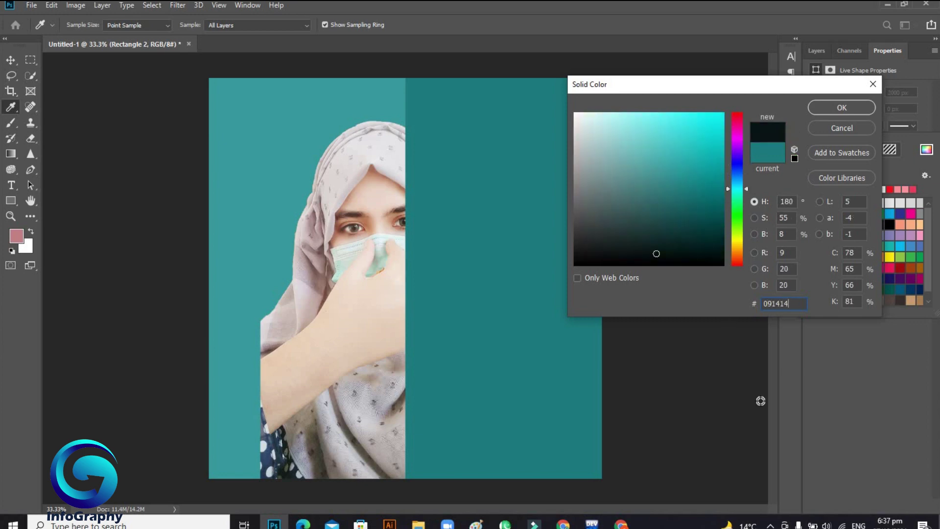
{"action": "left_click", "coordinate": [665, 246]}
{"action": "left_click_drag", "start_coordinate": [665, 247], "coordinate": [679, 223]}
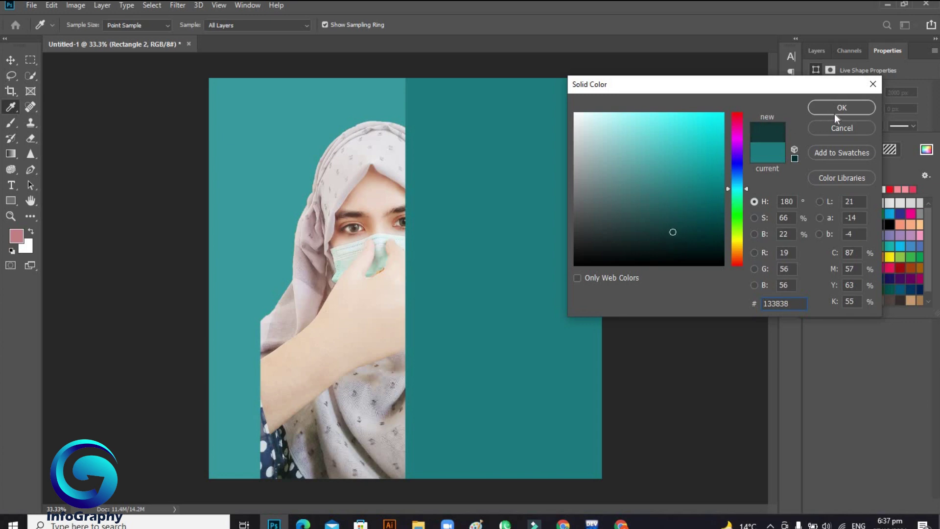
{"action": "left_click", "coordinate": [848, 107]}
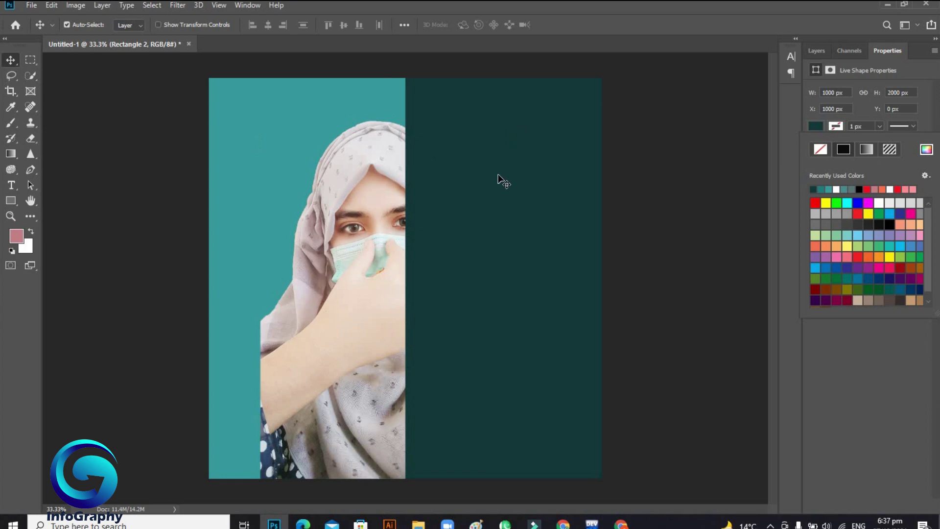
Step: Widen the dark teal rectangle to 1132 px with Free Transform by extending its left edge over the woman's face
{"action": "key", "text": "ctrl+t"}
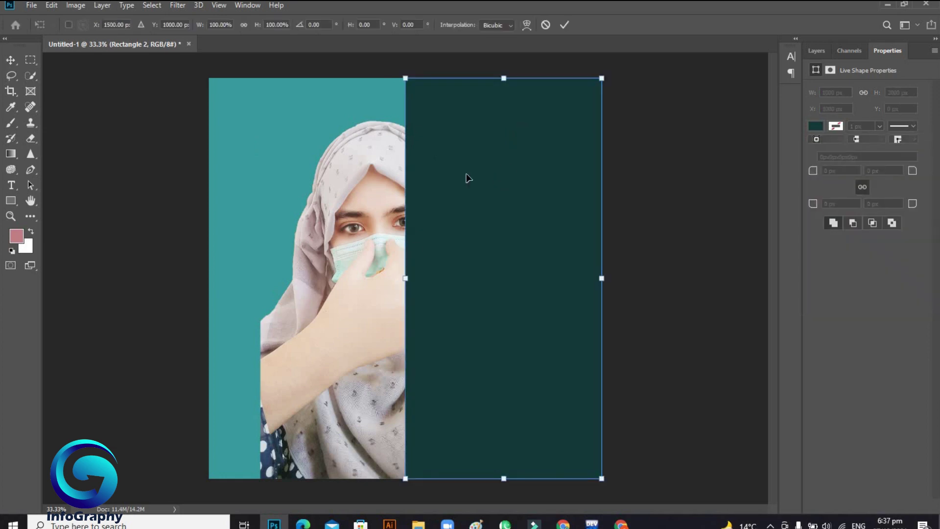
{"action": "left_click_drag", "start_coordinate": [404, 278], "coordinate": [377, 283]}
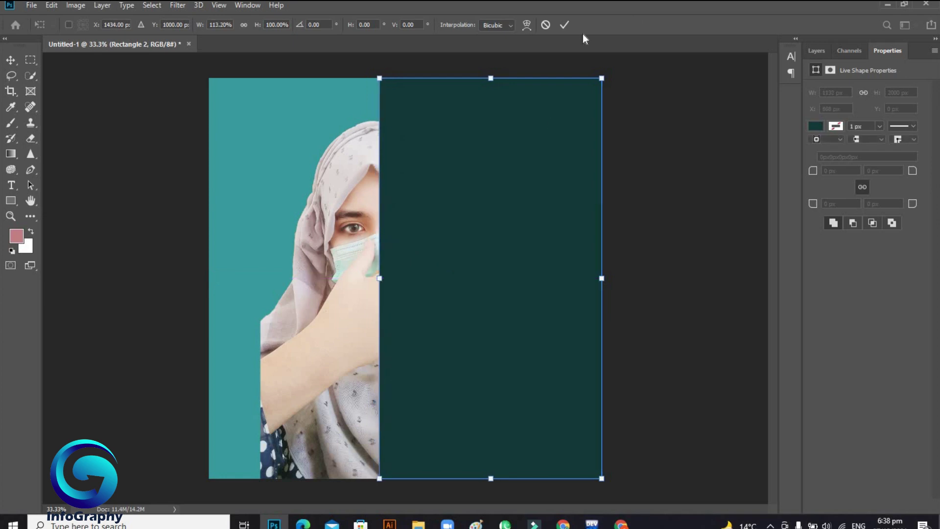
{"action": "left_click", "coordinate": [562, 25]}
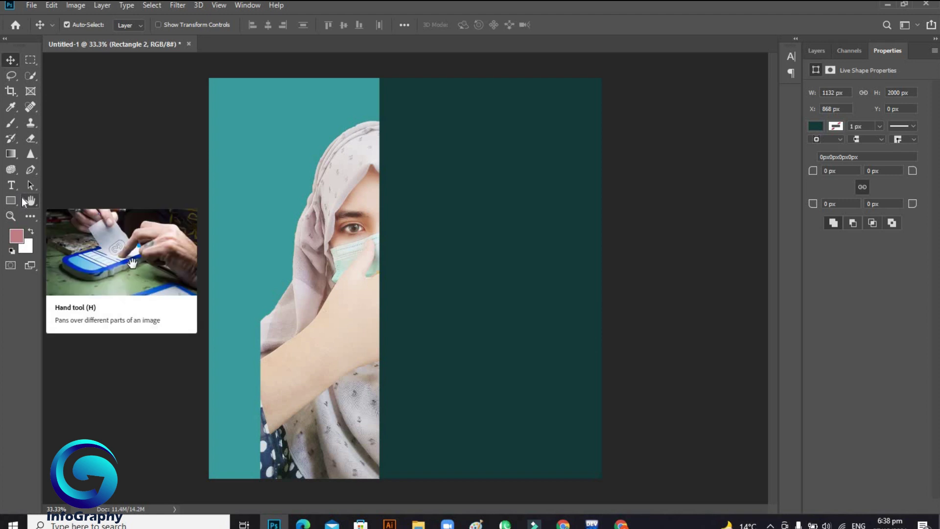
Step: Add the four-line text WORK / HARD / DREAM / BIG and move it onto the dark teal rectangle, near its left edge
{"action": "left_click", "coordinate": [11, 185]}
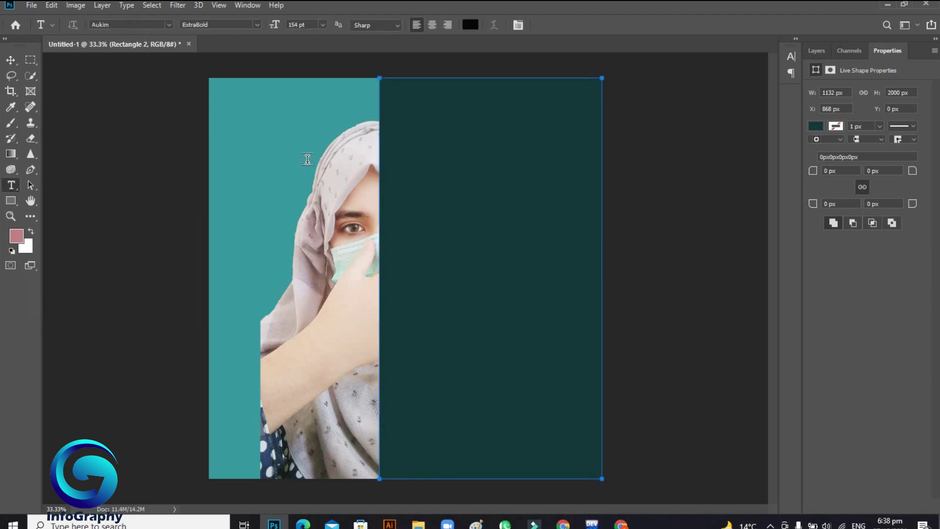
{"action": "left_click", "coordinate": [231, 131]}
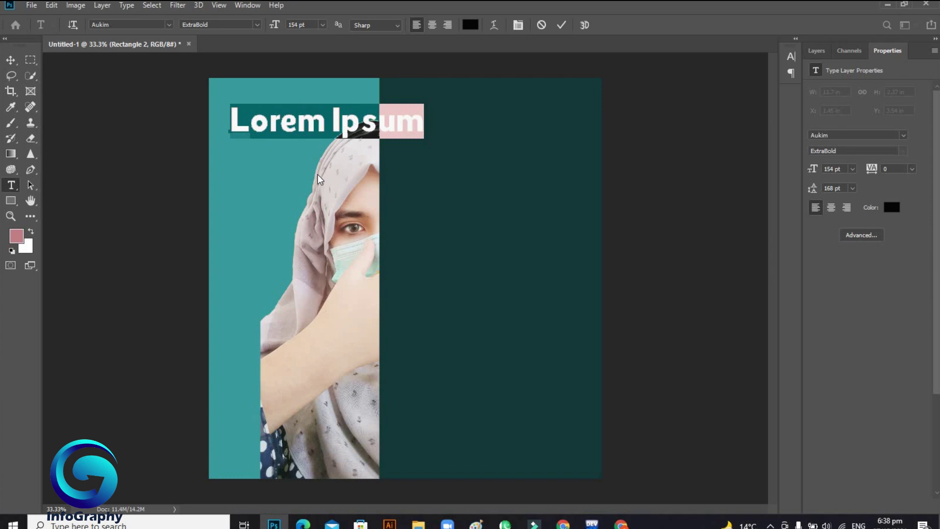
{"action": "type", "text": "WORK"}
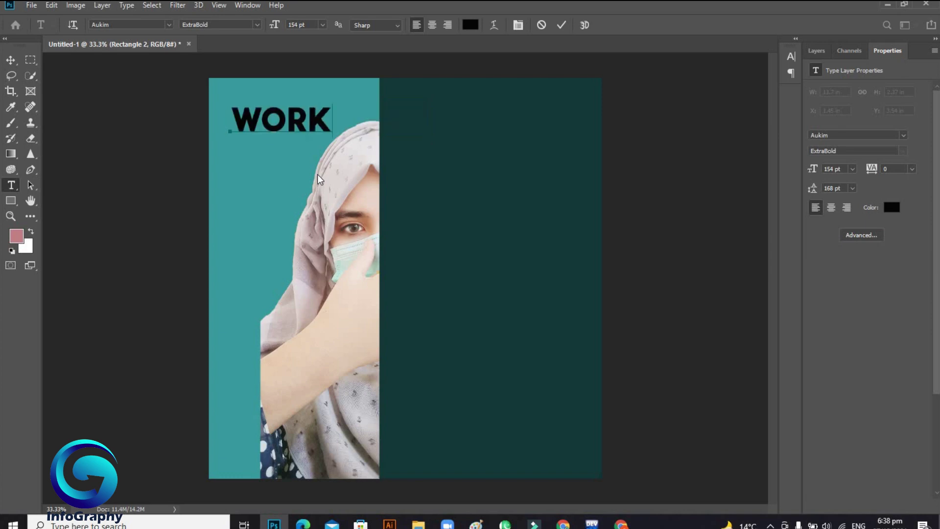
{"action": "key", "text": "Return"}
{"action": "type", "text": "HARD "}
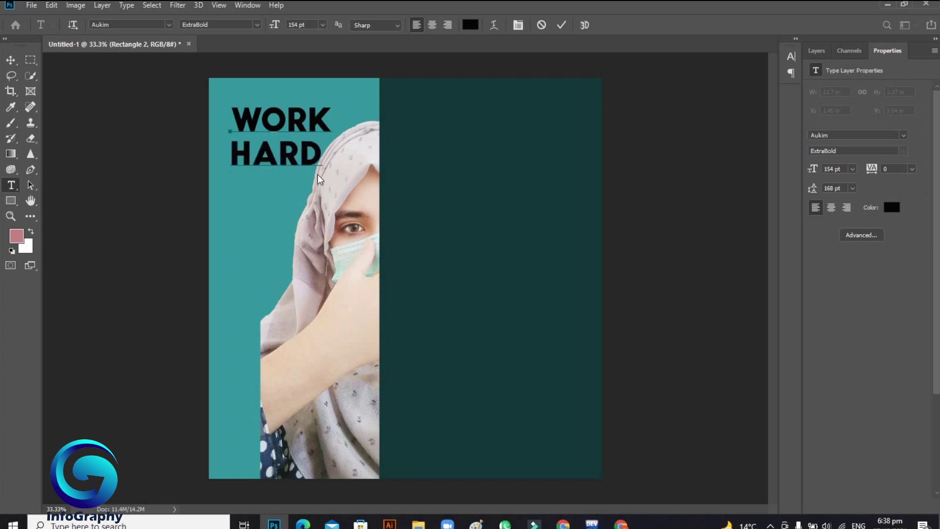
{"action": "type", "text": "DREAM"}
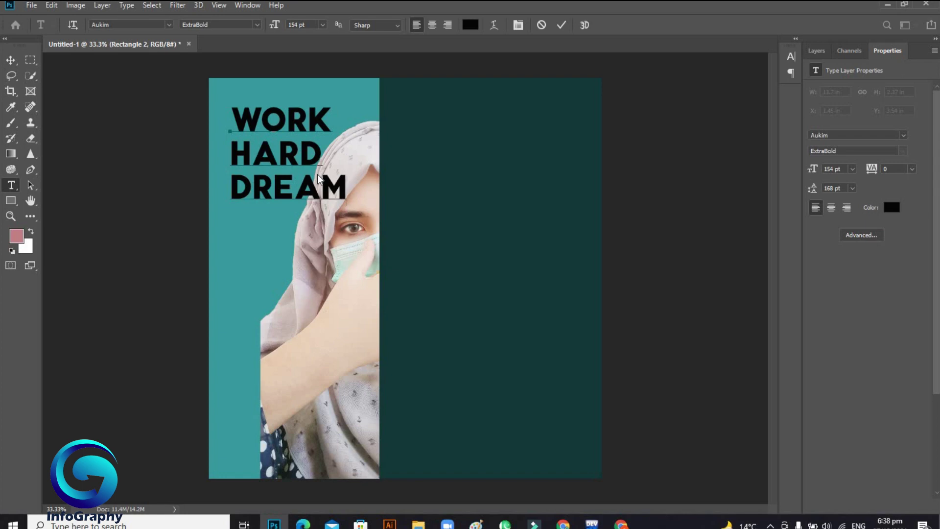
{"action": "key", "text": "Return"}
{"action": "type", "text": "BI"}
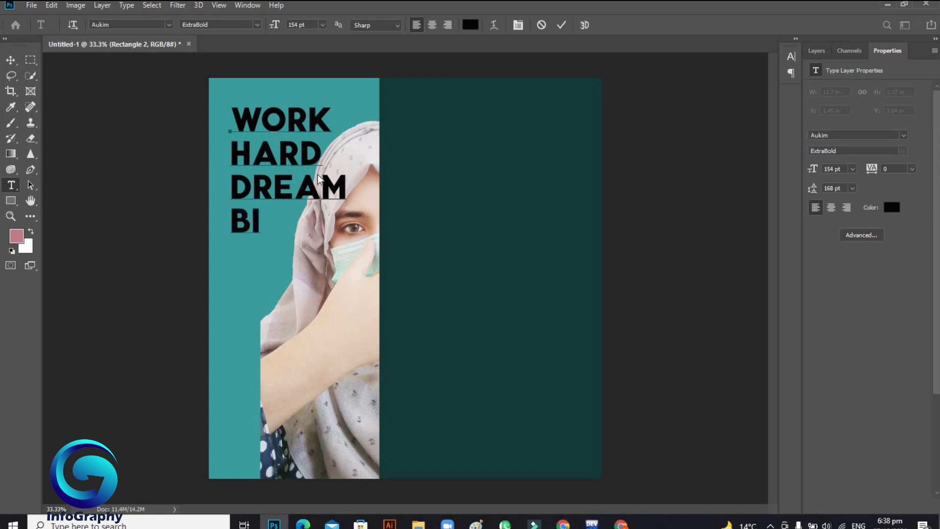
{"action": "type", "text": "G"}
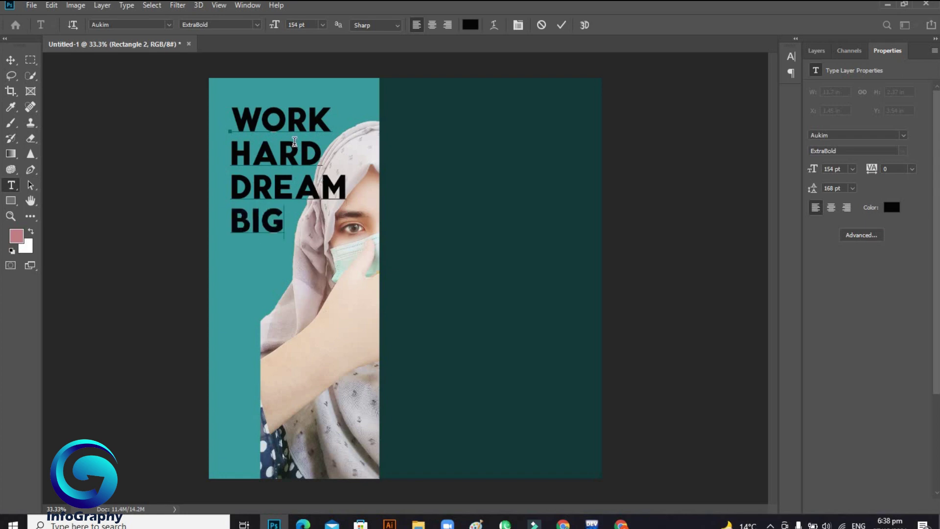
{"action": "left_click", "coordinate": [561, 25]}
{"action": "left_click", "coordinate": [11, 60]}
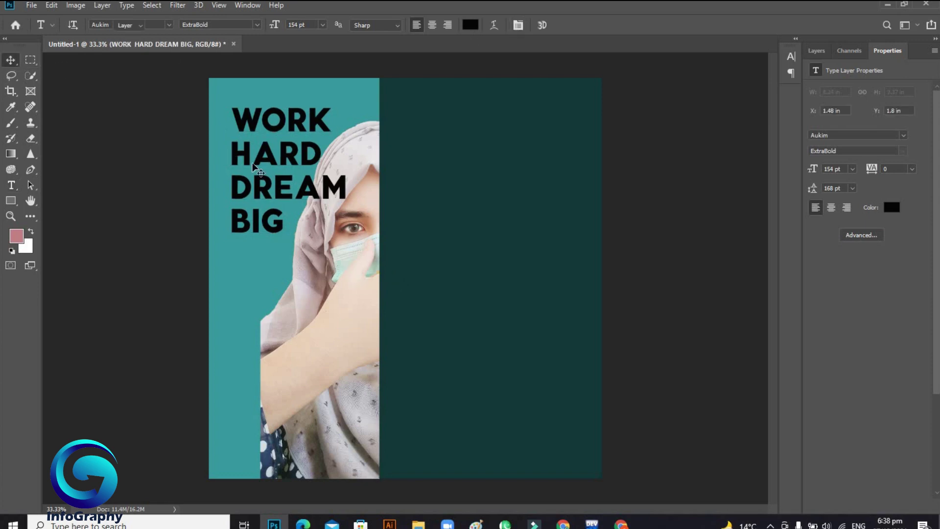
{"action": "left_click_drag", "start_coordinate": [272, 147], "coordinate": [443, 209]}
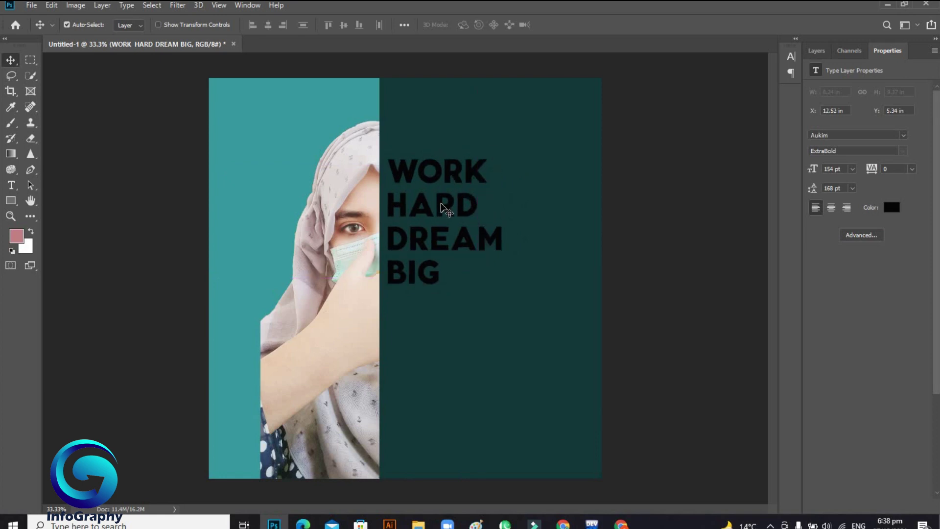
Step: Change the font of the whole WORK HARD DREAM BIG text to Clarendon Blk BT
{"action": "double_click", "coordinate": [444, 208]}
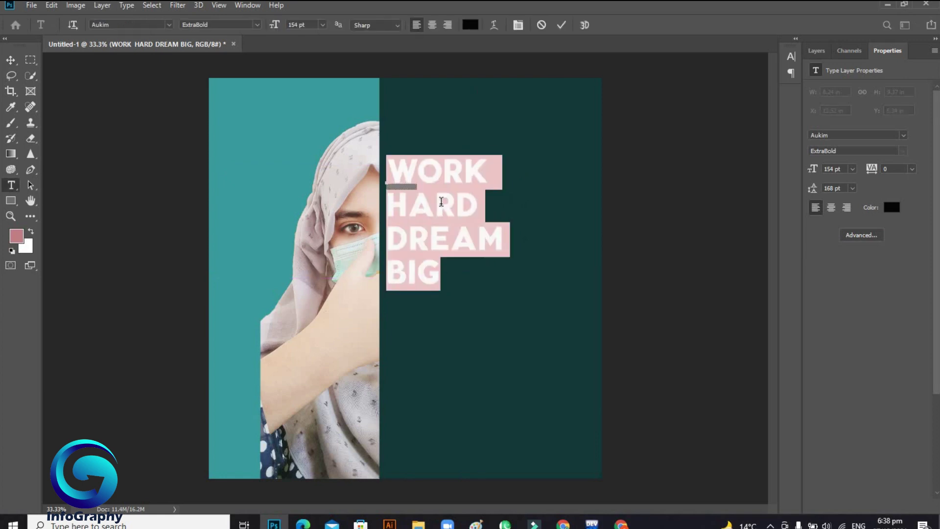
{"action": "left_click", "coordinate": [167, 23]}
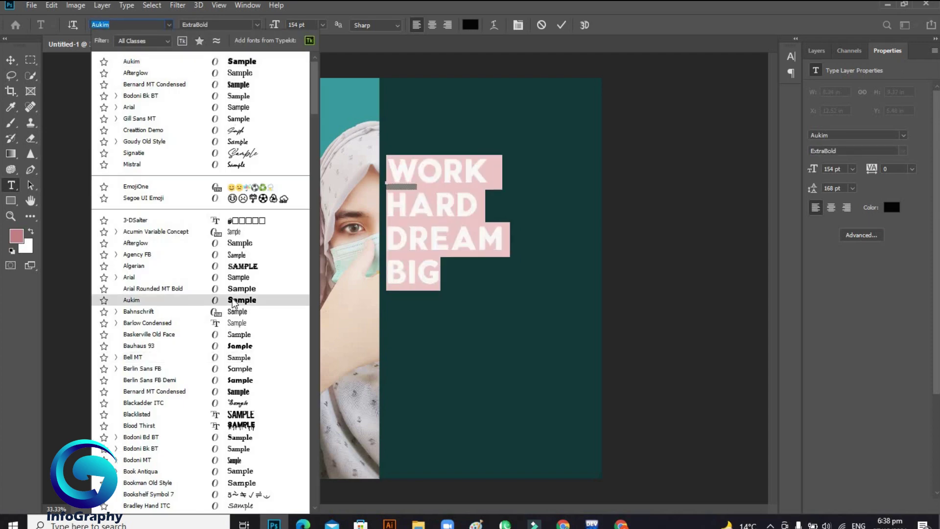
{"action": "scroll", "coordinate": [240, 416], "scroll_direction": "down", "scroll_amount": 3}
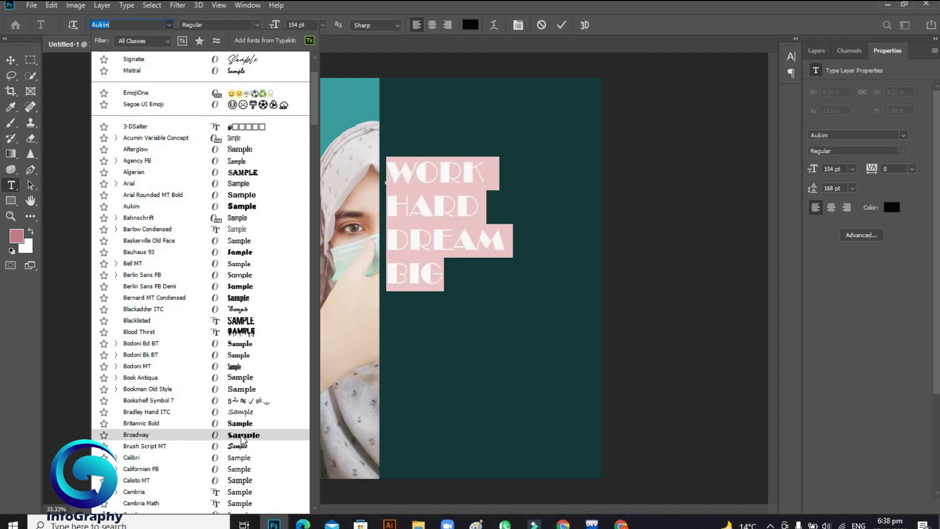
{"action": "scroll", "coordinate": [241, 438], "scroll_direction": "down", "scroll_amount": 6}
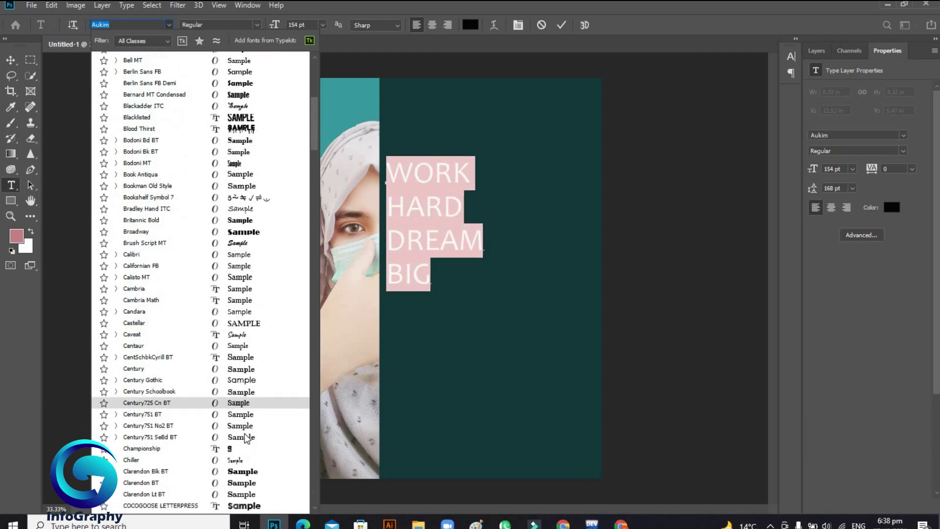
{"action": "scroll", "coordinate": [247, 437], "scroll_direction": "down", "scroll_amount": 2}
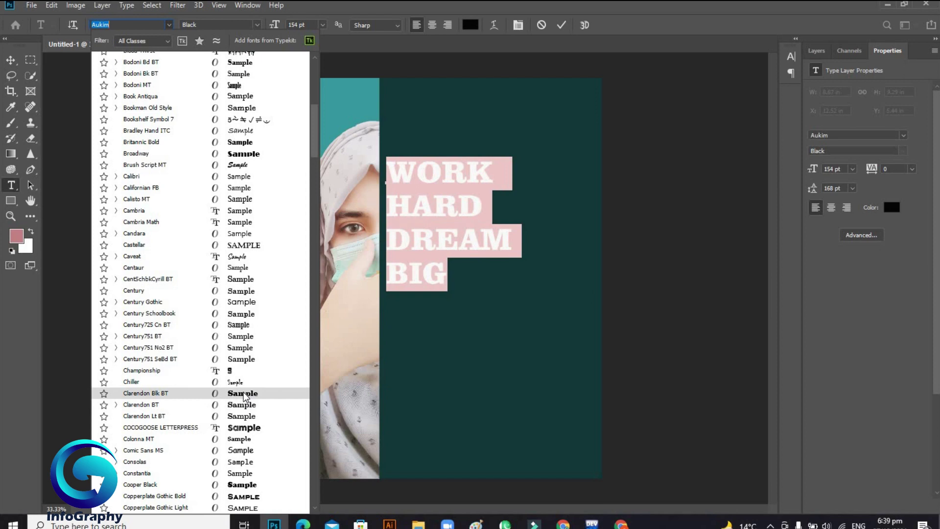
{"action": "left_click", "coordinate": [243, 394]}
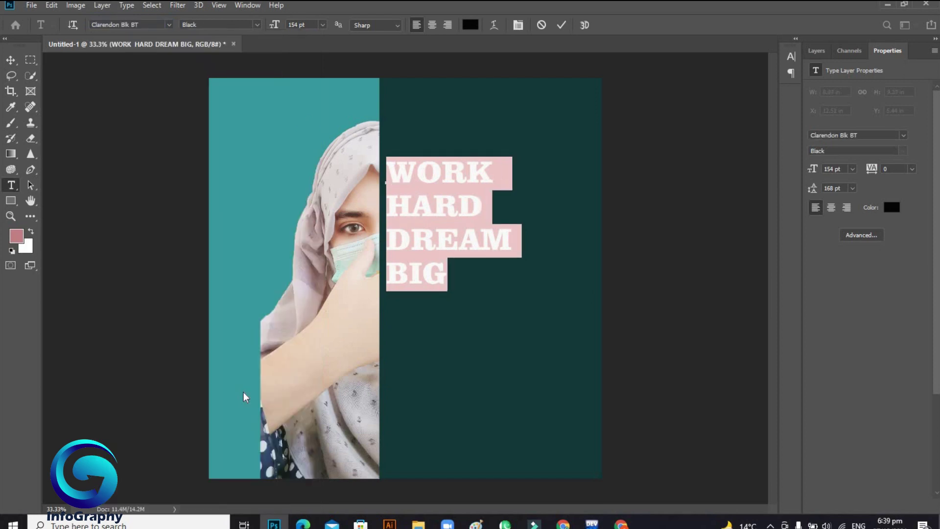
{"action": "left_click", "coordinate": [559, 25]}
{"action": "key", "text": "v"}
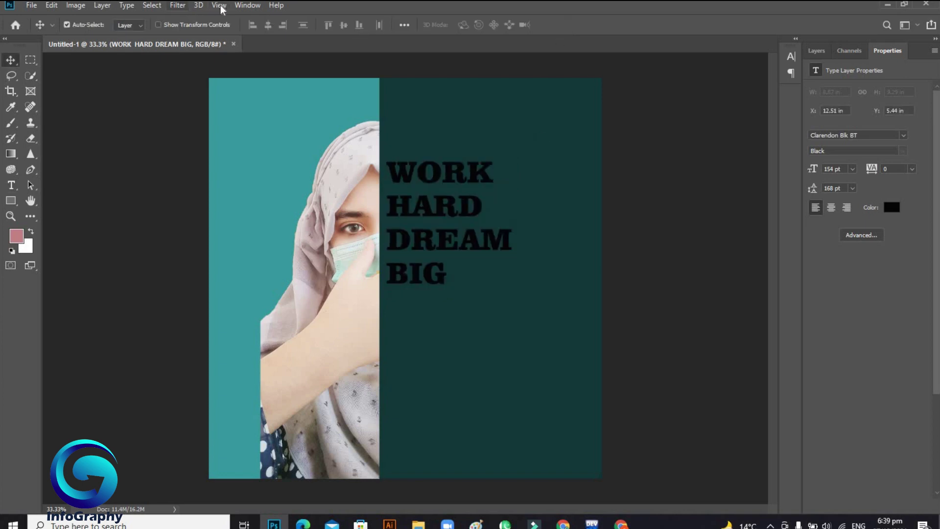
Step: Increase the line spacing of the four-line text to 180 pt in the character settings
{"action": "left_click", "coordinate": [822, 52]}
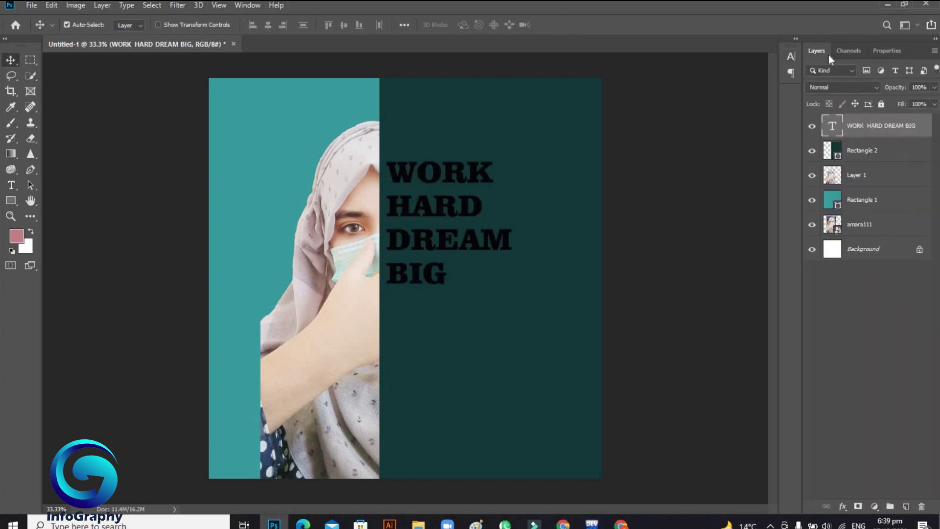
{"action": "left_click", "coordinate": [249, 5]}
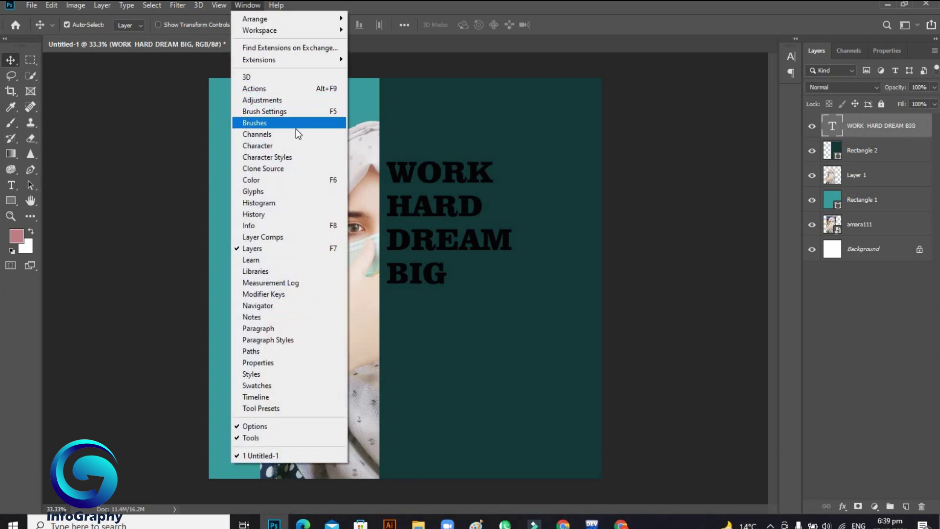
{"action": "left_click", "coordinate": [298, 146]}
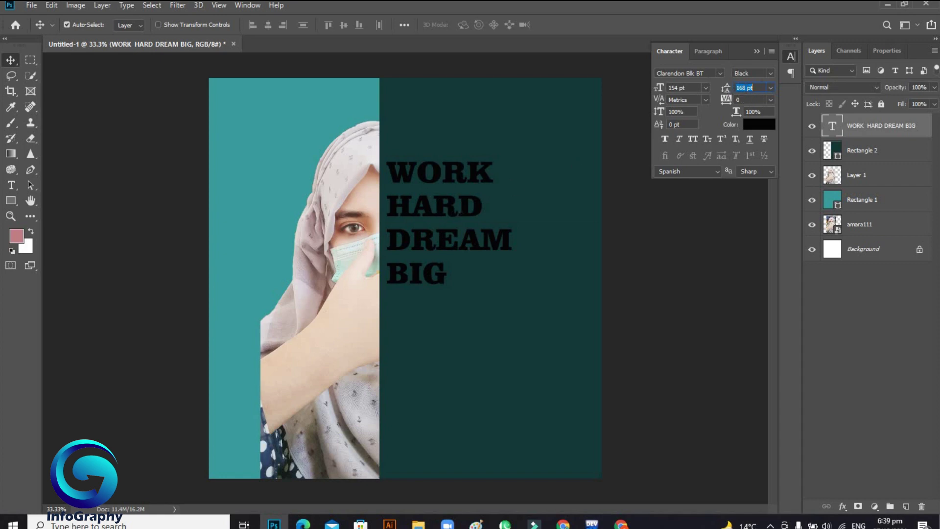
{"action": "key", "text": "Up"}
{"action": "key", "text": "Up"}
{"action": "key", "text": "Up"}
{"action": "key", "text": "Up"}
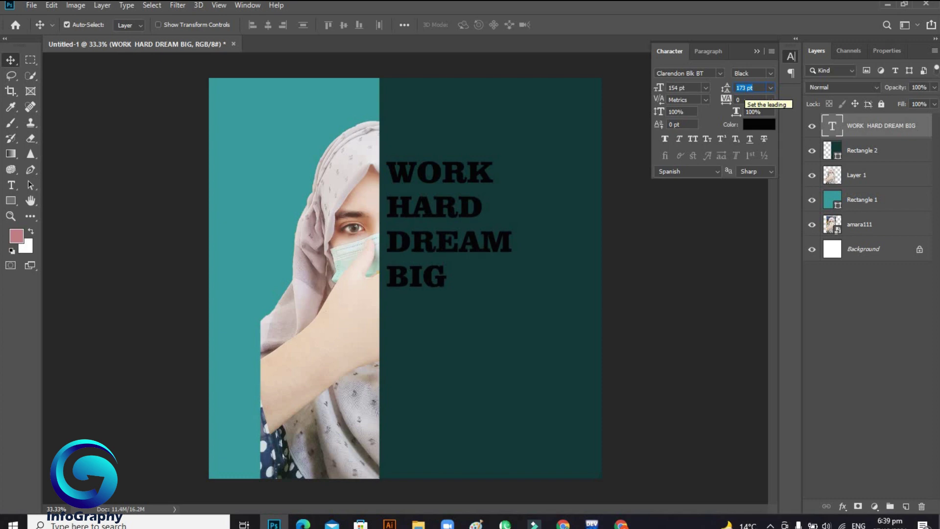
{"action": "key", "text": "Up"}
{"action": "key", "text": "Up"}
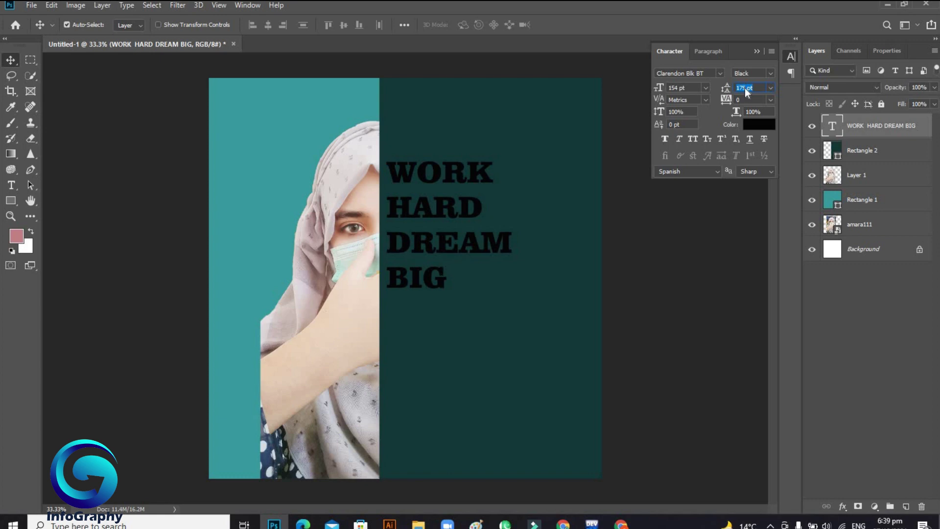
{"action": "key", "text": "Up"}
{"action": "key", "text": "Up"}
{"action": "key", "text": "Up"}
{"action": "key", "text": "Up"}
{"action": "key", "text": "Up"}
Step: Enlarge the text's font size until DREAM spans nearly three quarters of the dark rectangle's width, and shift the text slightly down
{"action": "left_click", "coordinate": [681, 90]}
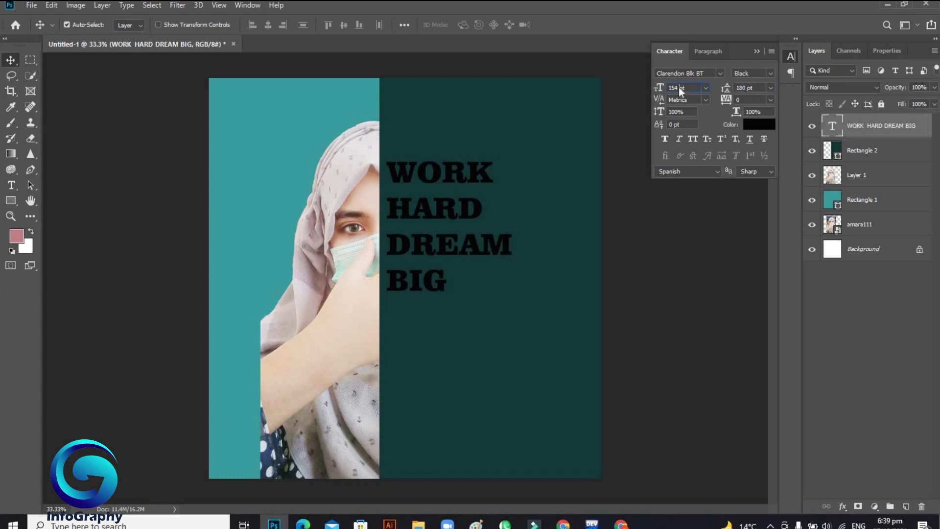
{"action": "key", "text": "Up"}
{"action": "key", "text": "Up"}
{"action": "key", "text": "Up"}
{"action": "key", "text": "Up"}
{"action": "key", "text": "Up"}
{"action": "key", "text": "Up"}
{"action": "key", "text": "Up"}
{"action": "key", "text": "Up"}
{"action": "key", "text": "Up"}
{"action": "key", "text": "Up"}
{"action": "key", "text": "Up"}
{"action": "key", "text": "Up"}
{"action": "key", "text": "Up"}
{"action": "key", "text": "Up"}
{"action": "key", "text": "Up"}
{"action": "key", "text": "Up"}
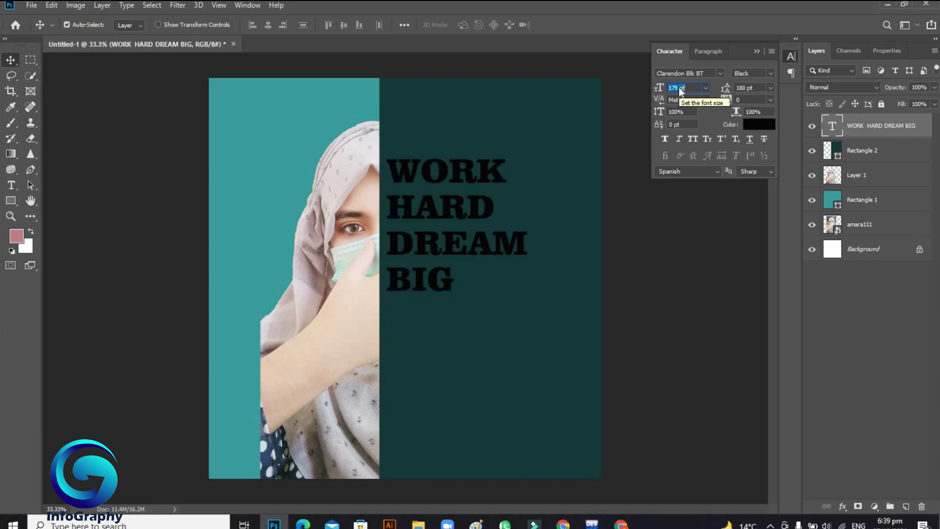
{"action": "key", "text": "Up"}
{"action": "key", "text": "Up"}
{"action": "key", "text": "Up"}
{"action": "key", "text": "Up"}
{"action": "key", "text": "Up"}
{"action": "key", "text": "Up"}
{"action": "key", "text": "Up"}
{"action": "key", "text": "Up"}
{"action": "key", "text": "Up"}
{"action": "key", "text": "Up"}
{"action": "key", "text": "Up"}
{"action": "key", "text": "Up"}
{"action": "key", "text": "Up"}
{"action": "key", "text": "Up"}
{"action": "key", "text": "Up"}
{"action": "key", "text": "Up"}
{"action": "key", "text": "Up"}
{"action": "key", "text": "Up"}
{"action": "key", "text": "Up"}
{"action": "key", "text": "Up"}
{"action": "left_click", "coordinate": [754, 54]}
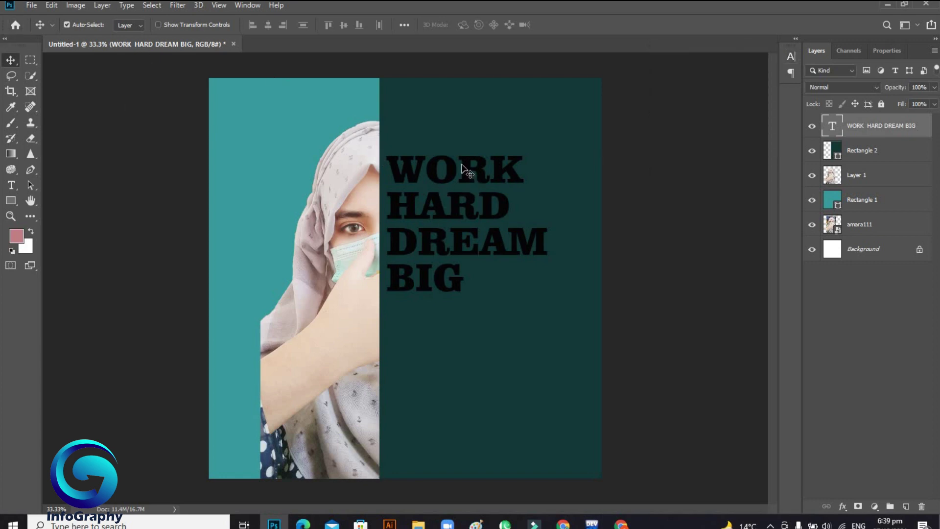
{"action": "left_click_drag", "start_coordinate": [462, 169], "coordinate": [460, 186]}
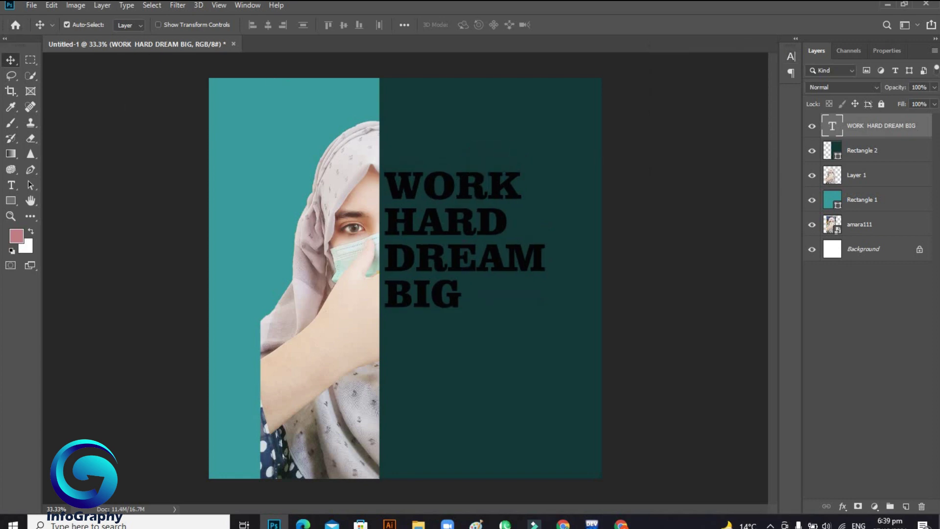
Step: Give the text layer a fill opacity of 0% and a Shallow knockout in its blending options
{"action": "right_click", "coordinate": [923, 132]}
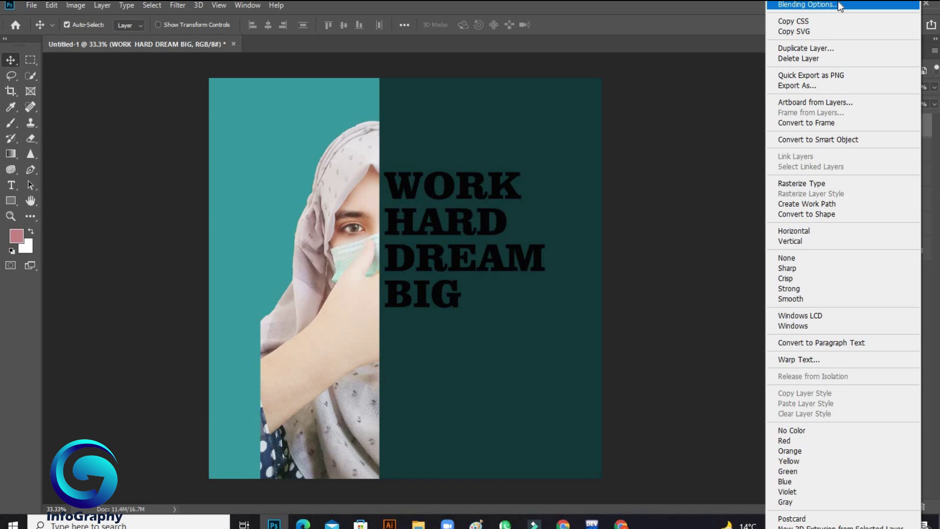
{"action": "left_click", "coordinate": [743, 102]}
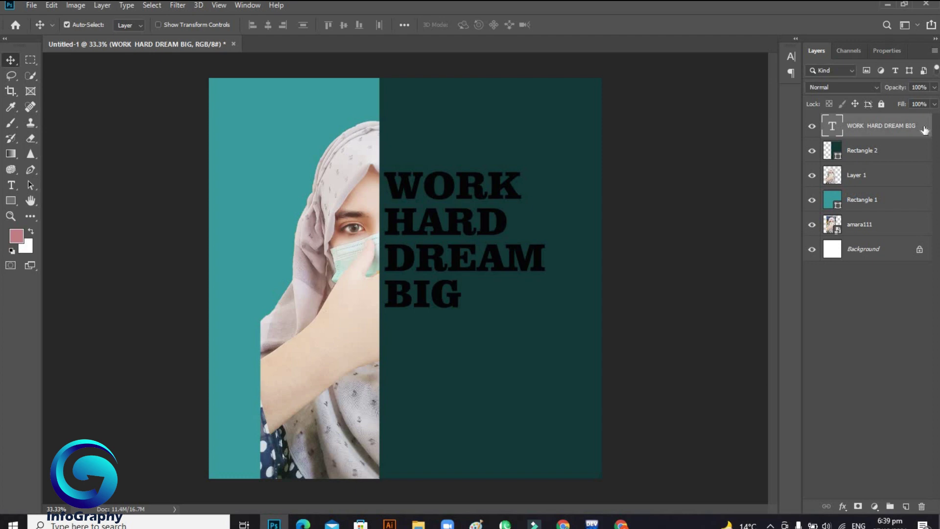
{"action": "double_click", "coordinate": [925, 129]}
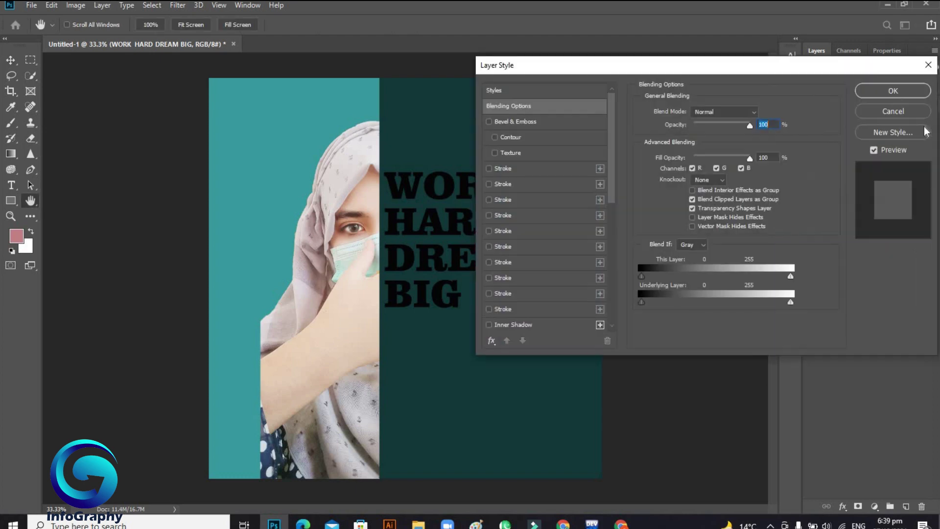
{"action": "left_click_drag", "start_coordinate": [710, 66], "coordinate": [719, 31]}
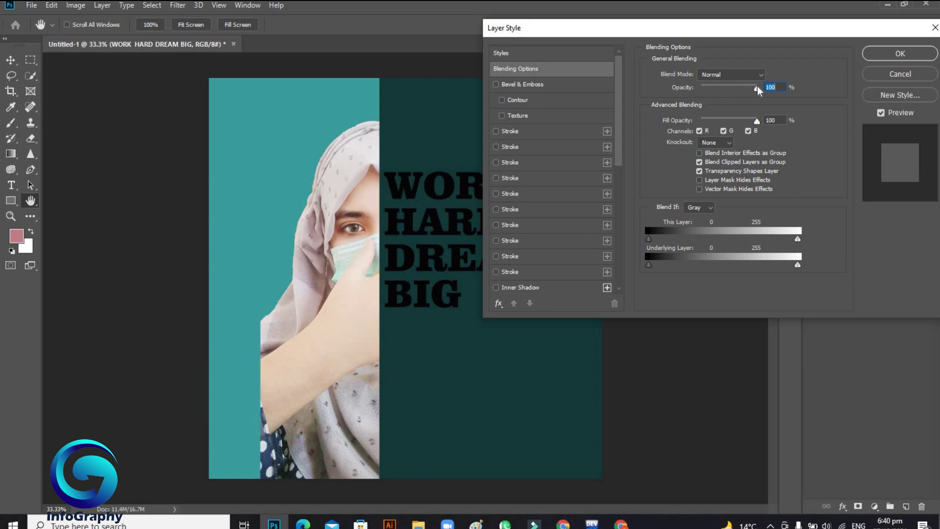
{"action": "key", "text": "Down"}
{"action": "left_click_drag", "start_coordinate": [678, 90], "coordinate": [675, 122]}
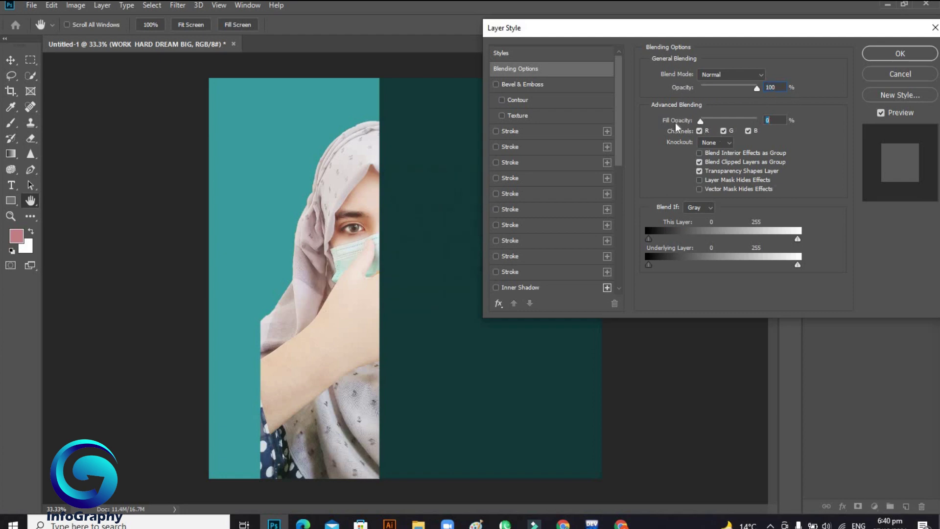
{"action": "left_click", "coordinate": [726, 143]}
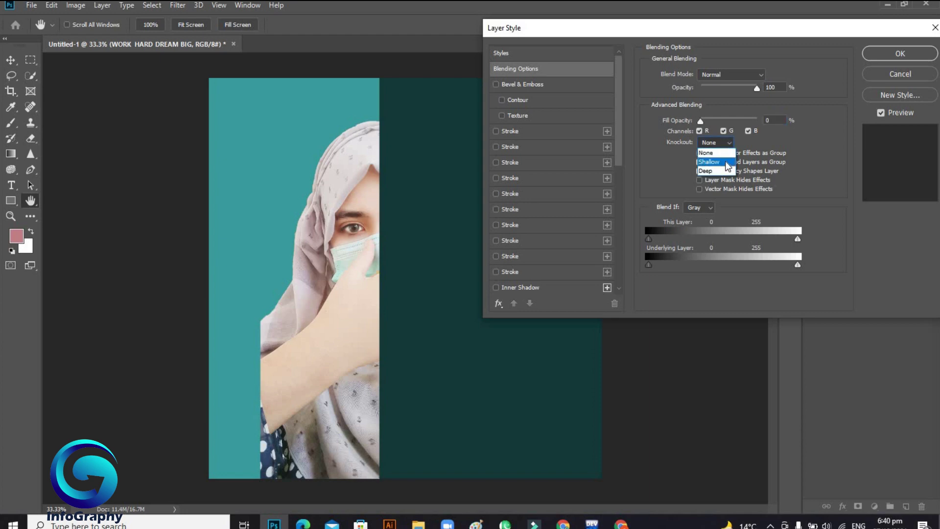
{"action": "left_click", "coordinate": [710, 163]}
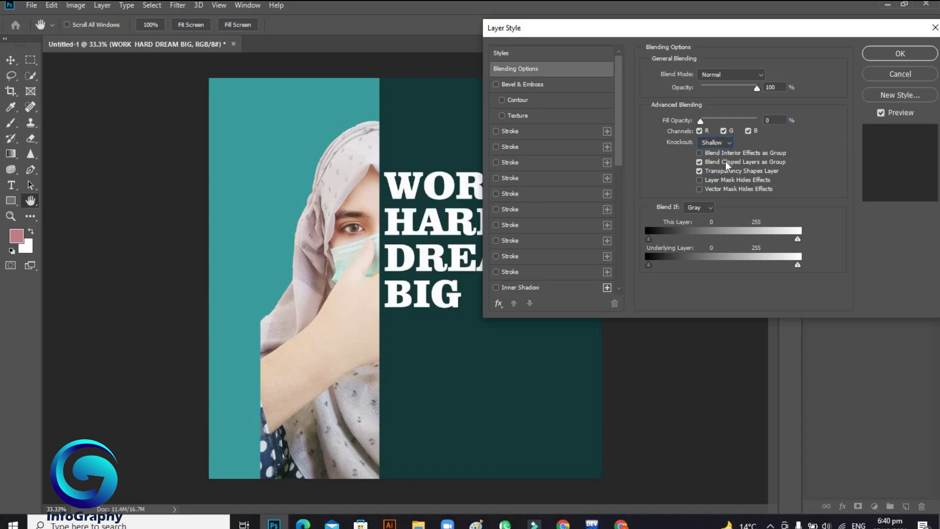
{"action": "left_click", "coordinate": [901, 52]}
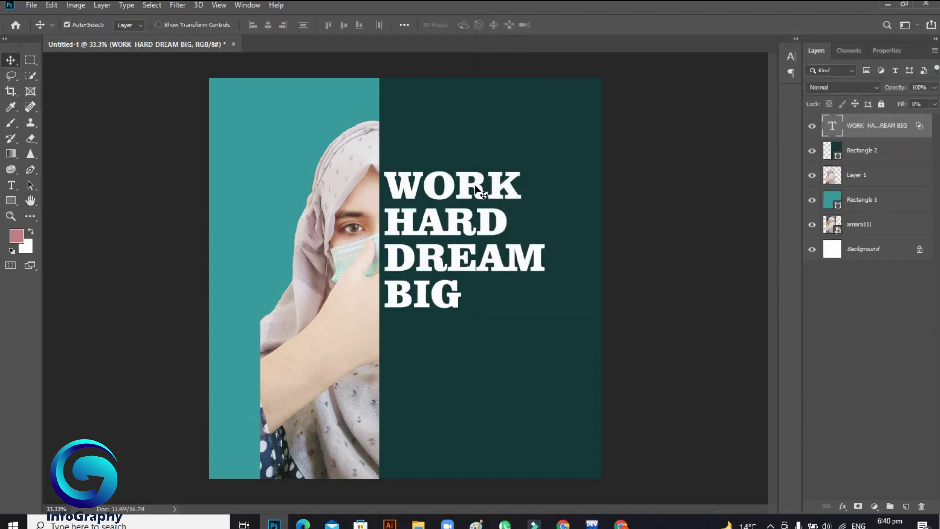
Step: Nudge the WORK HARD DREAM BIG text slightly down and left, and group its layer with the Rectangle 2 layer
{"action": "left_click_drag", "start_coordinate": [476, 190], "coordinate": [474, 194]}
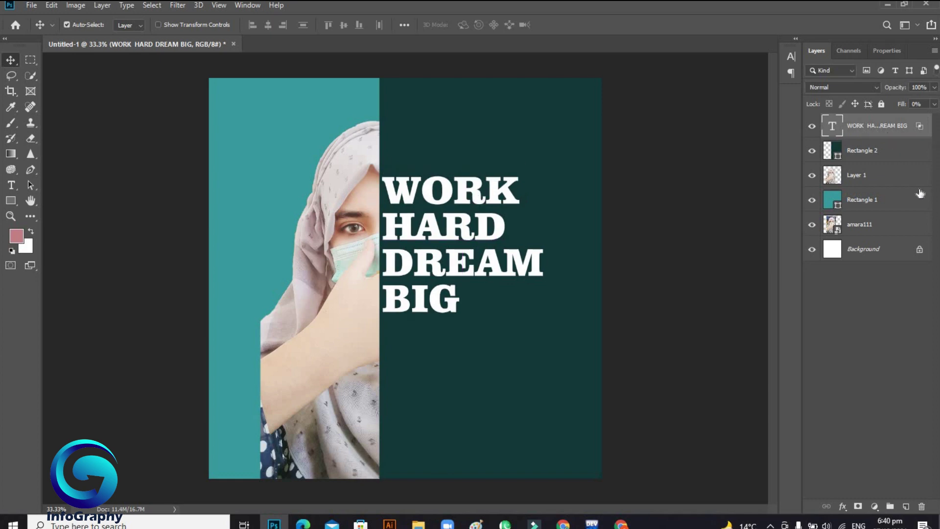
{"action": "left_click", "coordinate": [904, 155]}
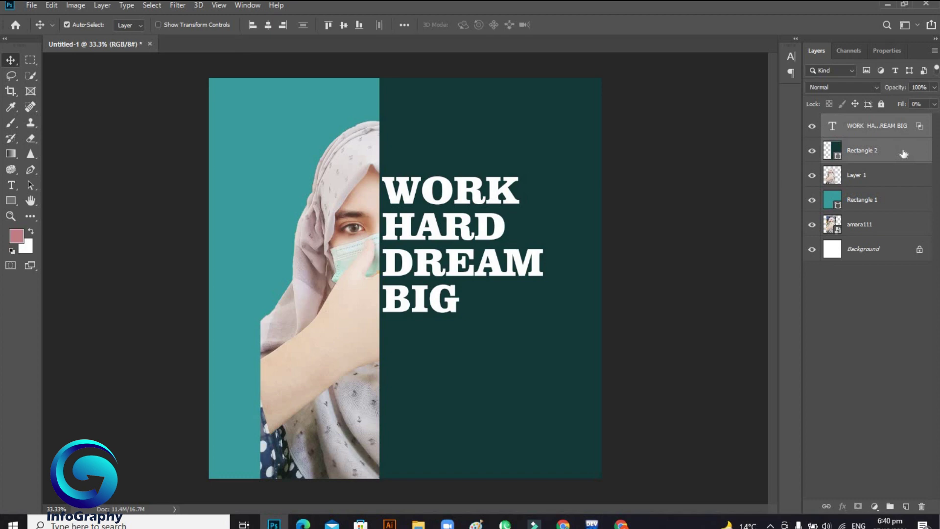
{"action": "left_click", "coordinate": [891, 507]}
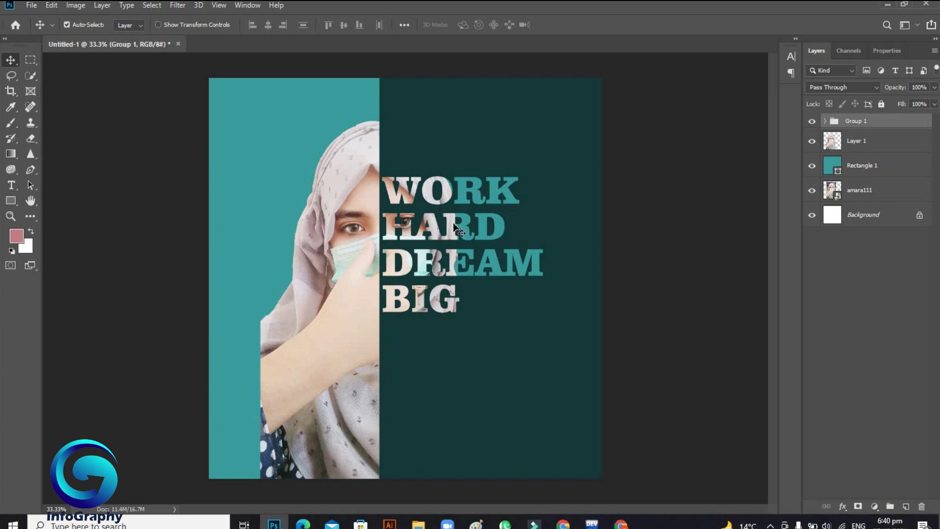
Step: Stretch the knocked-out text to about 106% width and 146% height, and position it against the dark rectangle's left edge
{"action": "left_click_drag", "start_coordinate": [458, 230], "coordinate": [460, 225]}
{"action": "key", "text": "ctrl+t"}
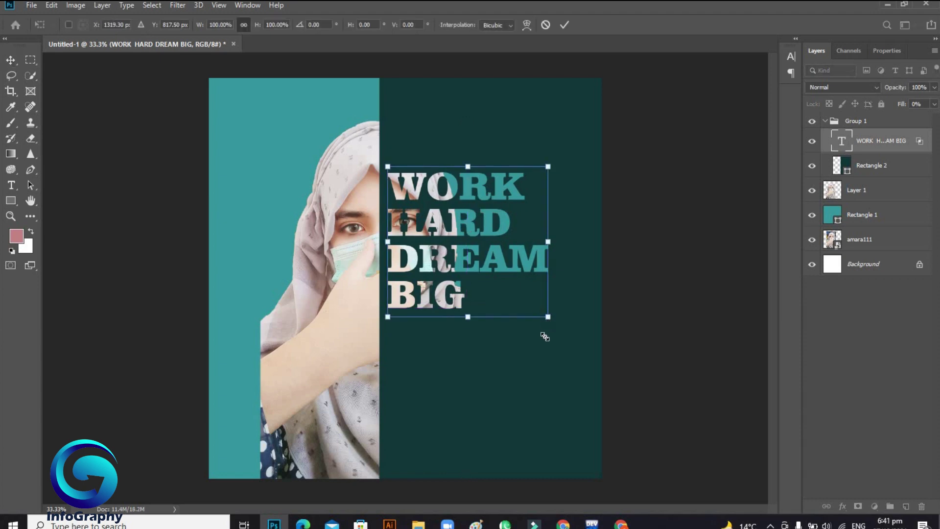
{"action": "left_click_drag", "start_coordinate": [545, 337], "coordinate": [558, 390]}
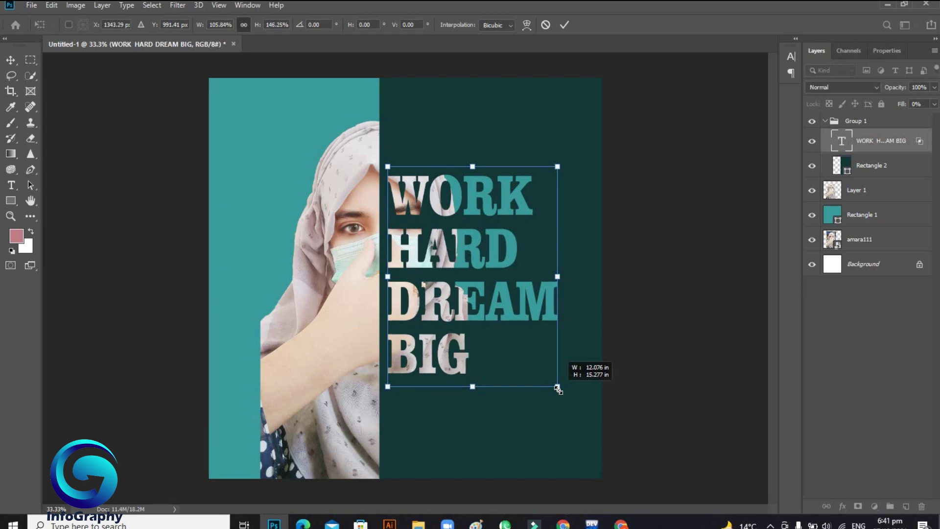
{"action": "left_click_drag", "start_coordinate": [558, 389], "coordinate": [558, 389]}
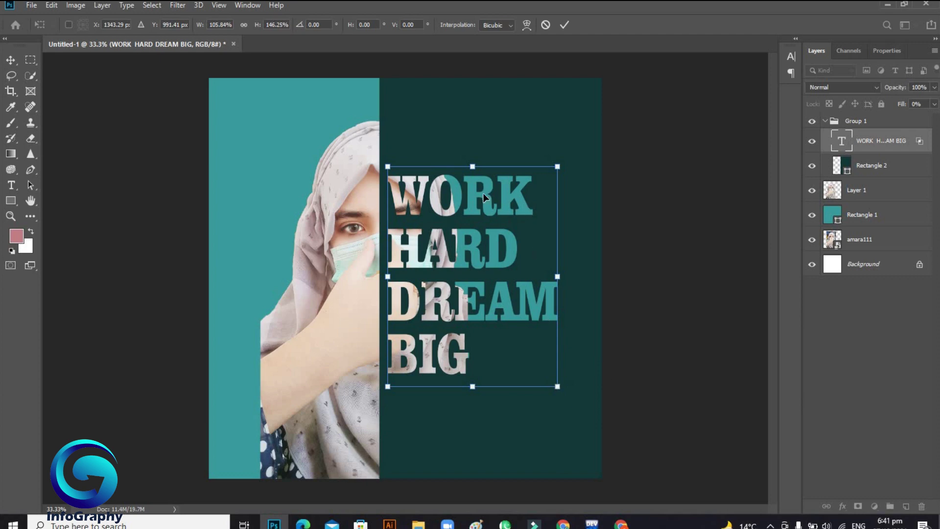
{"action": "left_click_drag", "start_coordinate": [484, 193], "coordinate": [483, 213]}
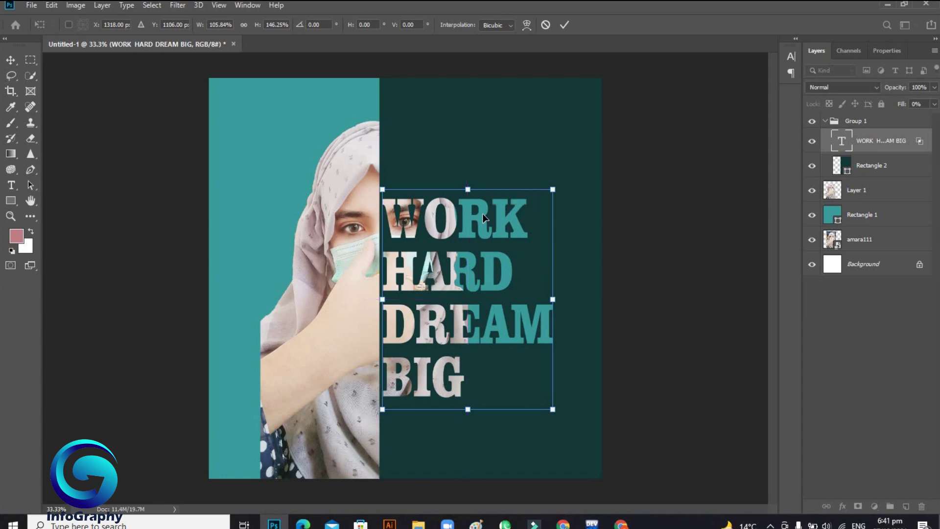
{"action": "left_click", "coordinate": [565, 25]}
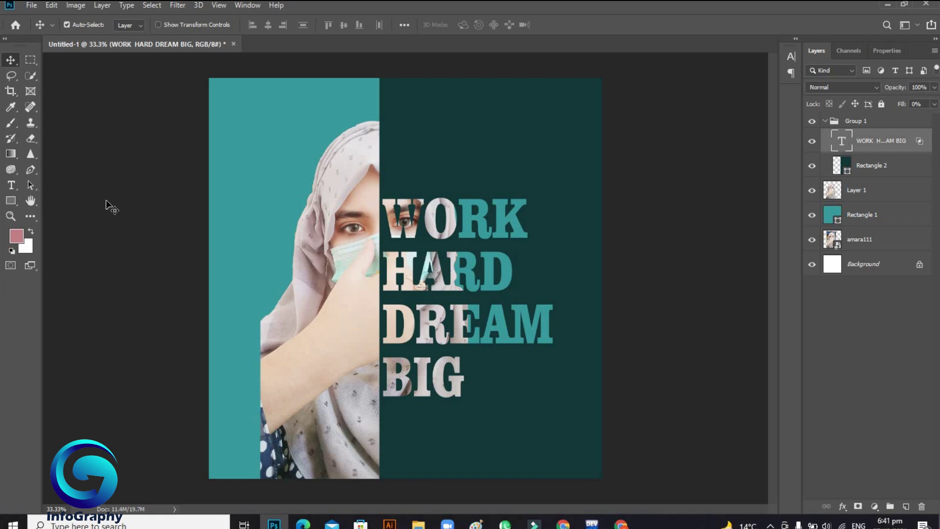
Step: Draw a circle about 582 px in diameter over the woman's face with the Ellipse tool
{"action": "left_click", "coordinate": [11, 200]}
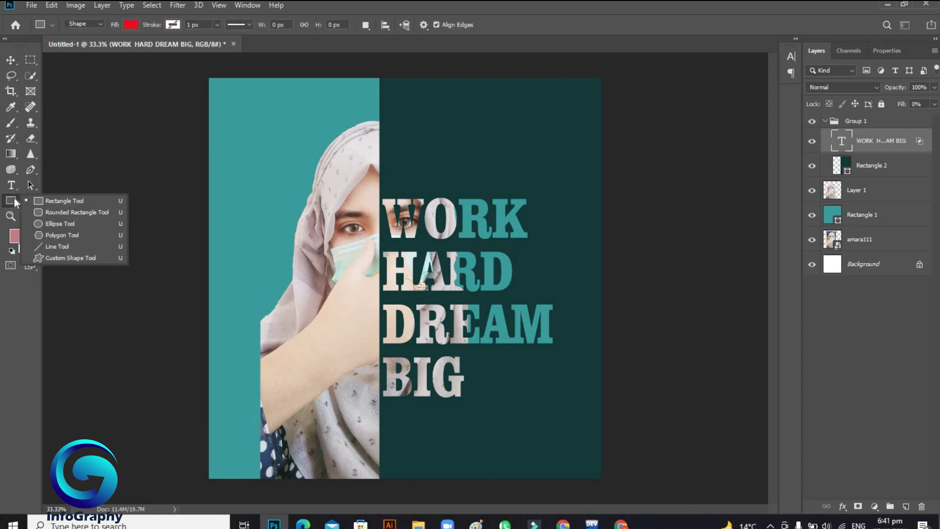
{"action": "left_click", "coordinate": [70, 224]}
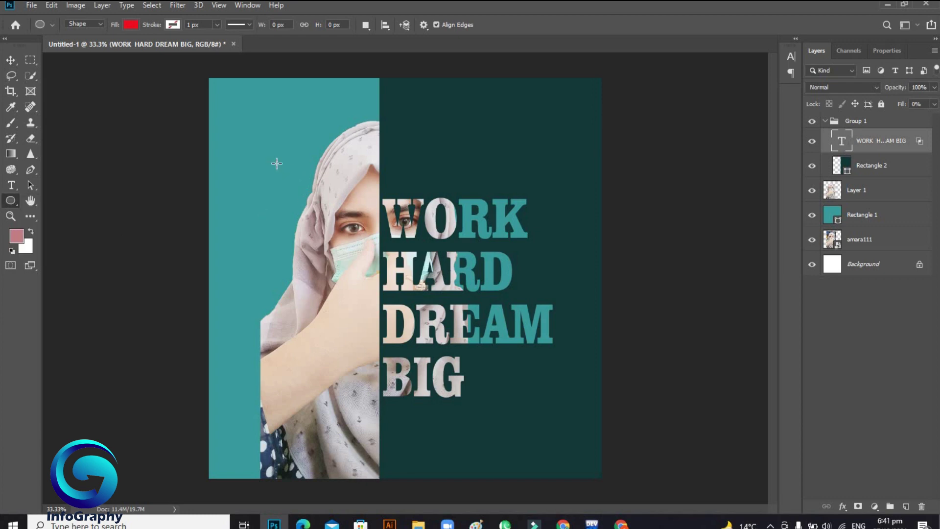
{"action": "left_click_drag", "start_coordinate": [277, 161], "coordinate": [391, 365]}
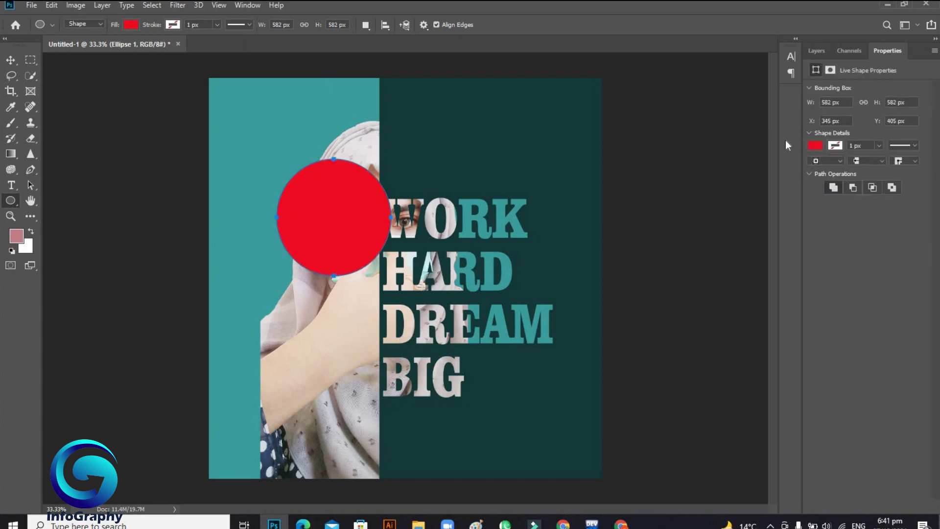
Step: Set the circle's fill to the very dark teal 032323
{"action": "left_click", "coordinate": [815, 145]}
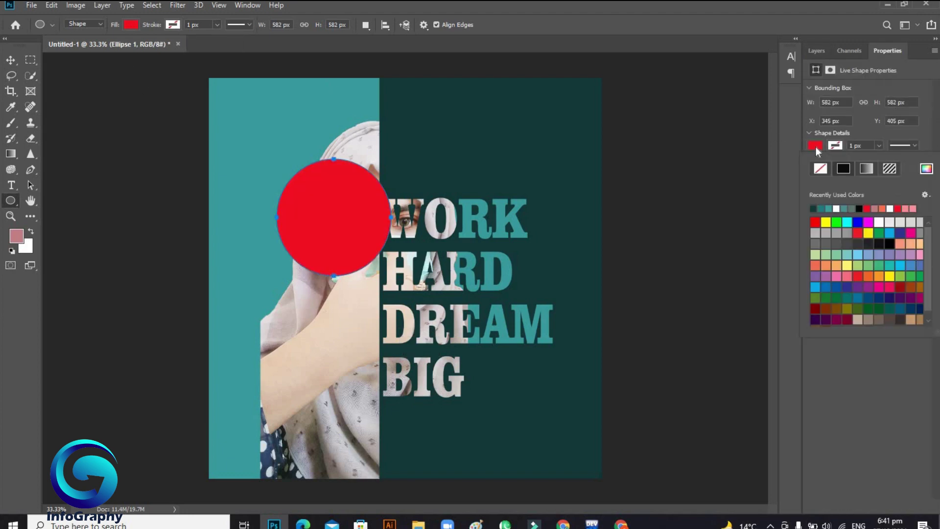
{"action": "left_click", "coordinate": [825, 208]}
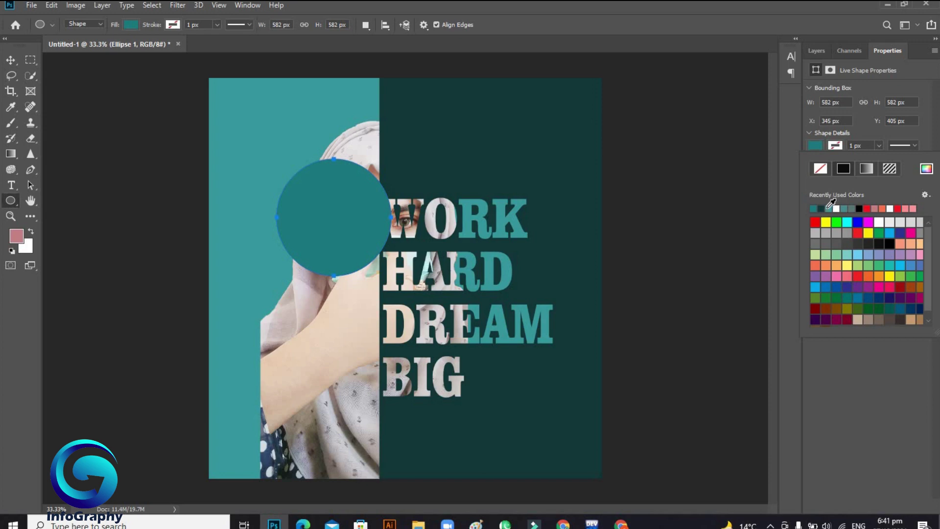
{"action": "left_click_drag", "start_coordinate": [701, 218], "coordinate": [709, 244]}
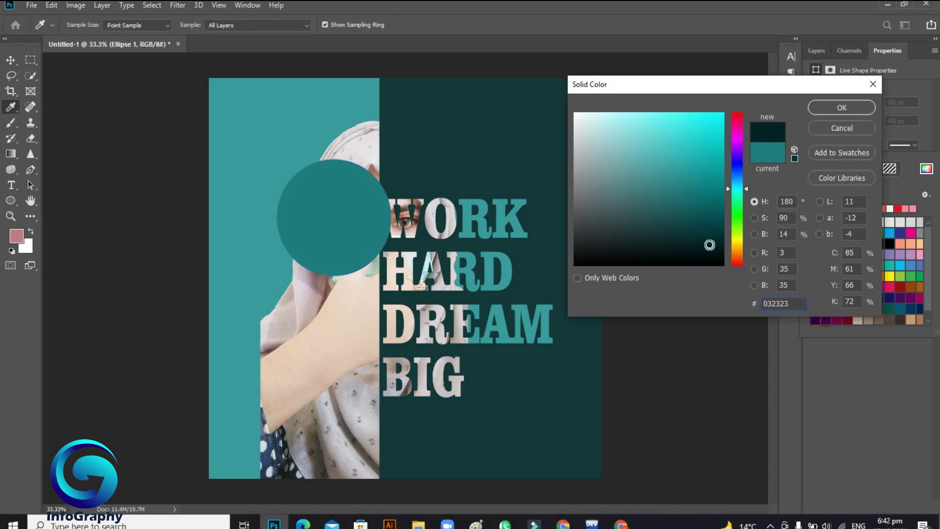
{"action": "left_click", "coordinate": [830, 107]}
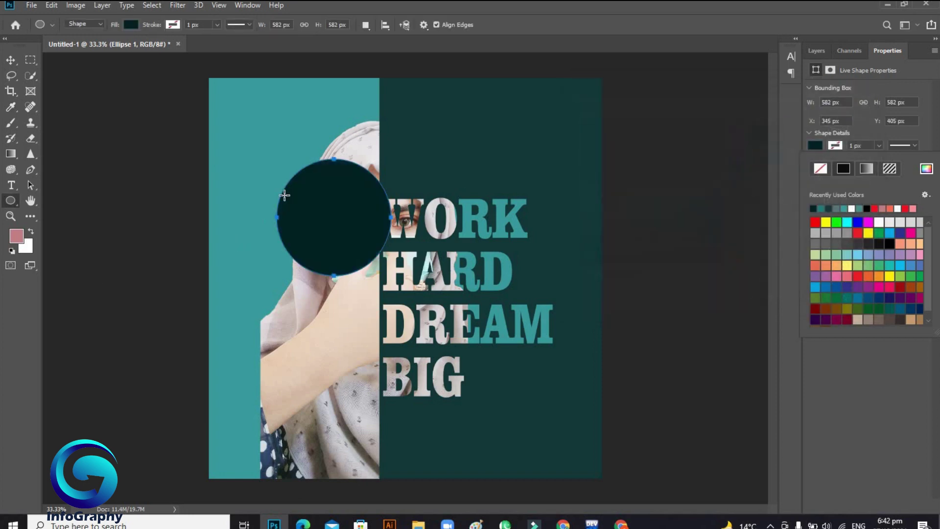
Step: Move the circle partly off the poster's upper right corner and set its fill to the muted teal 3d7575
{"action": "left_click", "coordinate": [10, 59]}
{"action": "left_click_drag", "start_coordinate": [336, 232], "coordinate": [565, 142]}
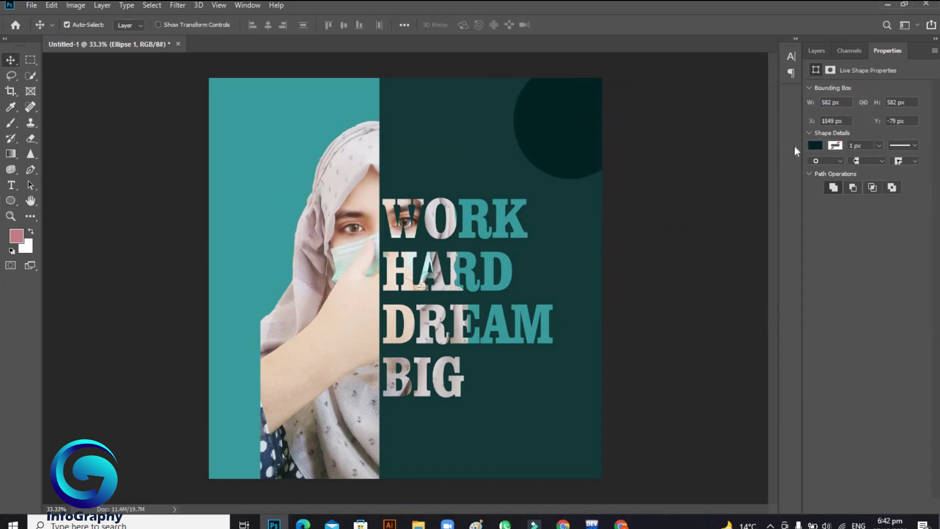
{"action": "left_click", "coordinate": [820, 145]}
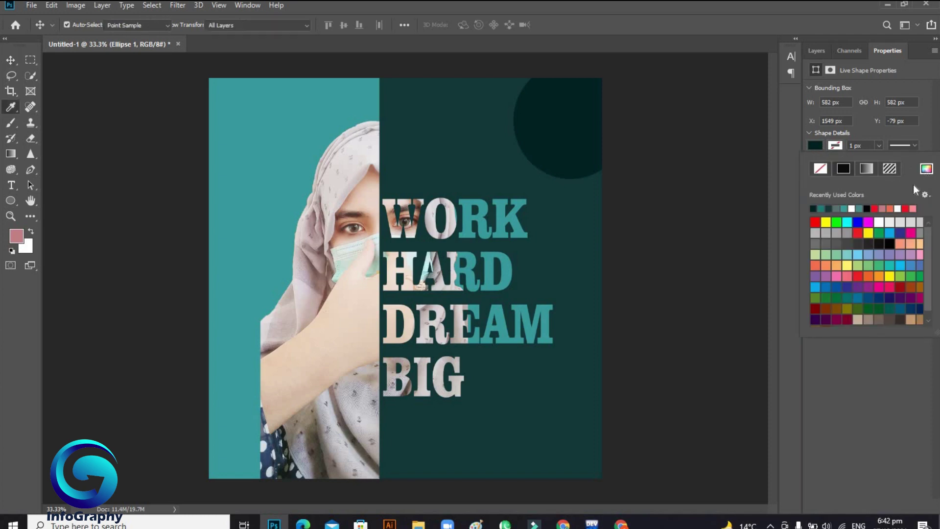
{"action": "left_click", "coordinate": [926, 169]}
{"action": "mouse_move", "coordinate": [706, 241]}
{"action": "left_mouse_down"}
{"action": "mouse_move", "coordinate": [709, 212]}
{"action": "mouse_move", "coordinate": [636, 197]}
{"action": "mouse_move", "coordinate": [646, 195]}
{"action": "left_mouse_up"}
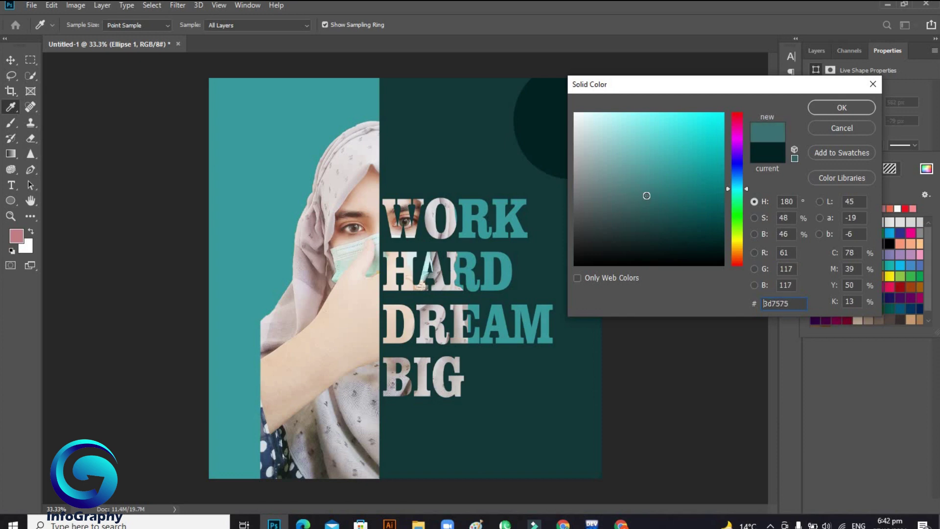
{"action": "left_click", "coordinate": [857, 107]}
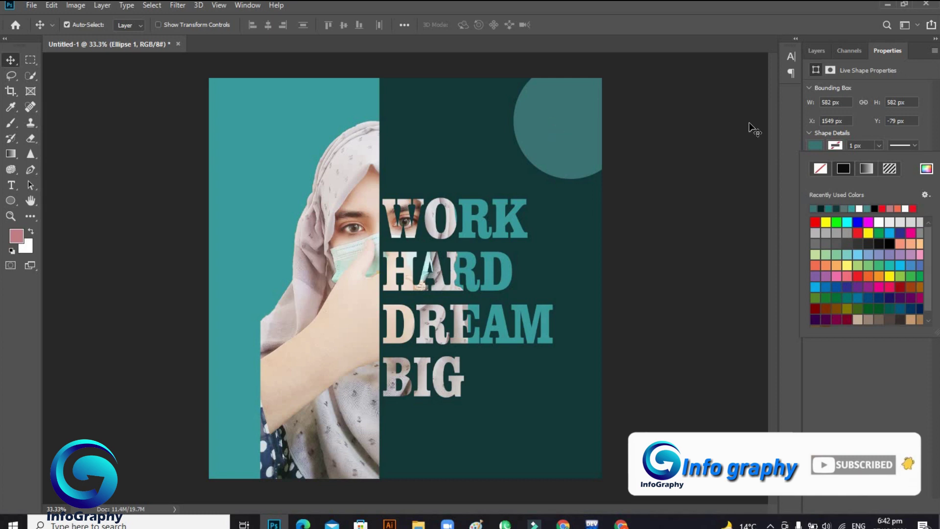
Step: Duplicate the circle layer and move the copy partly off the poster's lower left corner
{"action": "left_click", "coordinate": [820, 49]}
{"action": "left_click", "coordinate": [820, 50]}
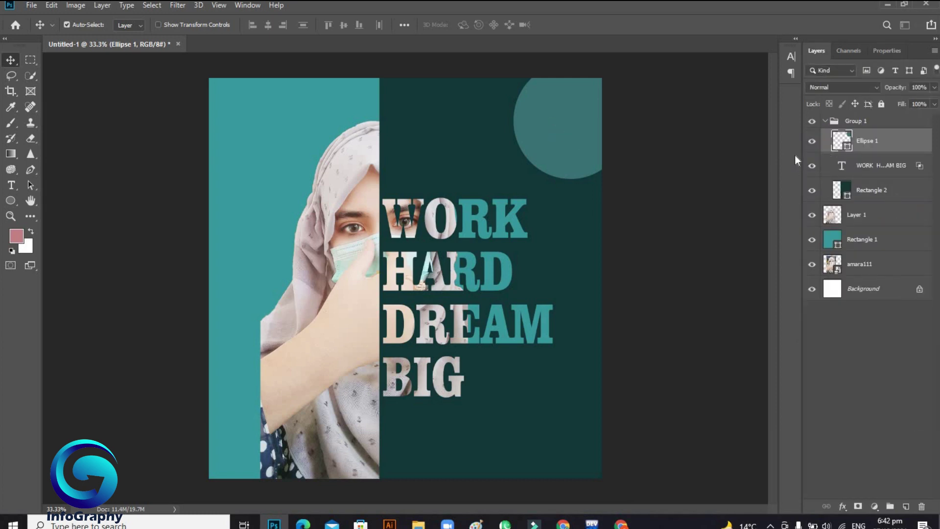
{"action": "key", "text": "ctrl"}
{"action": "key", "text": "ctrl+j"}
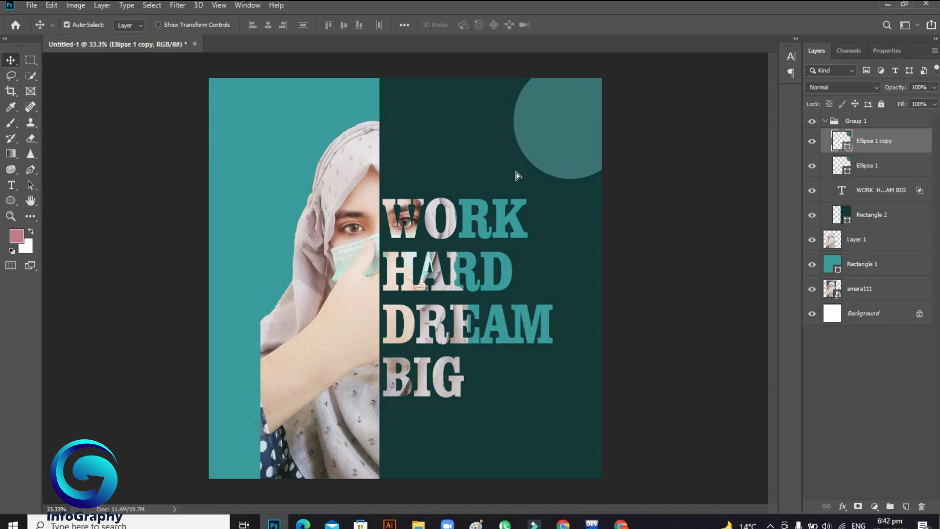
{"action": "left_click_drag", "start_coordinate": [516, 177], "coordinate": [238, 472]}
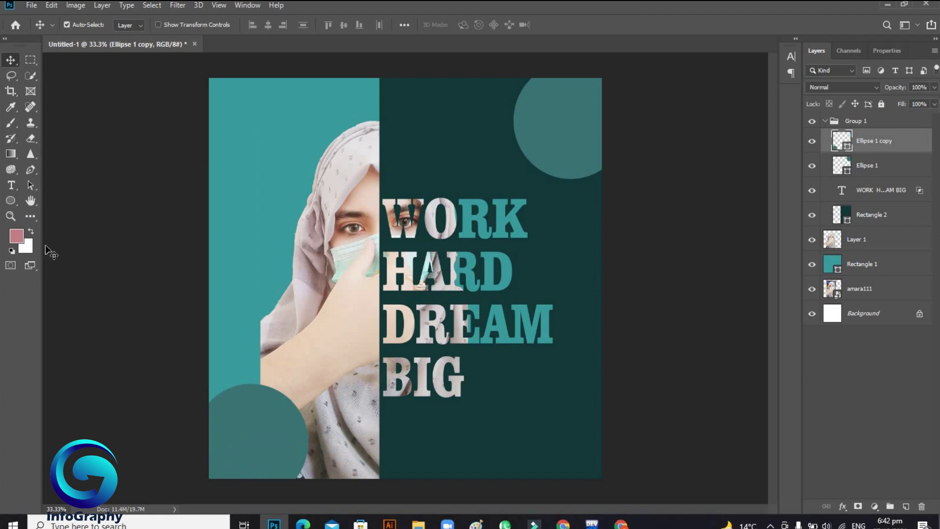
Step: Draw a rectangle about 1828 × 1798 px just inside the poster's edges and remove its fill
{"action": "left_click", "coordinate": [11, 201]}
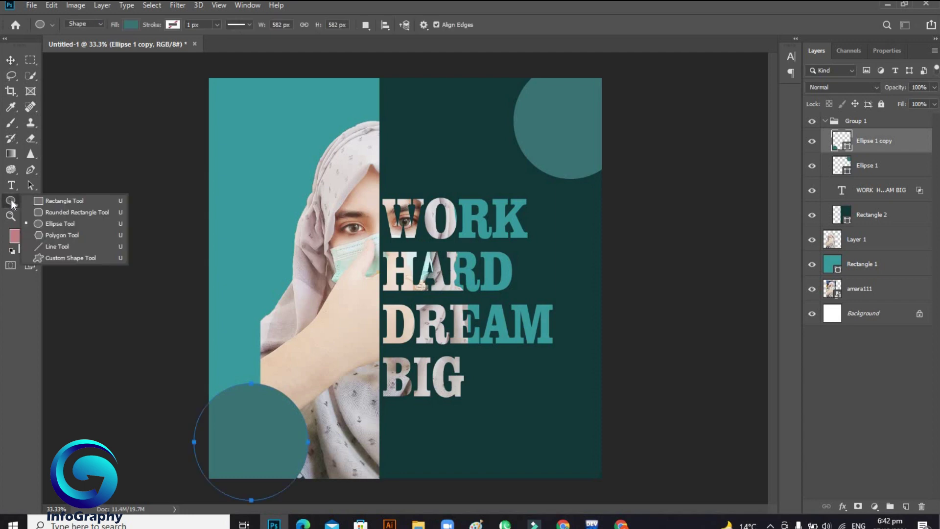
{"action": "left_click", "coordinate": [70, 200]}
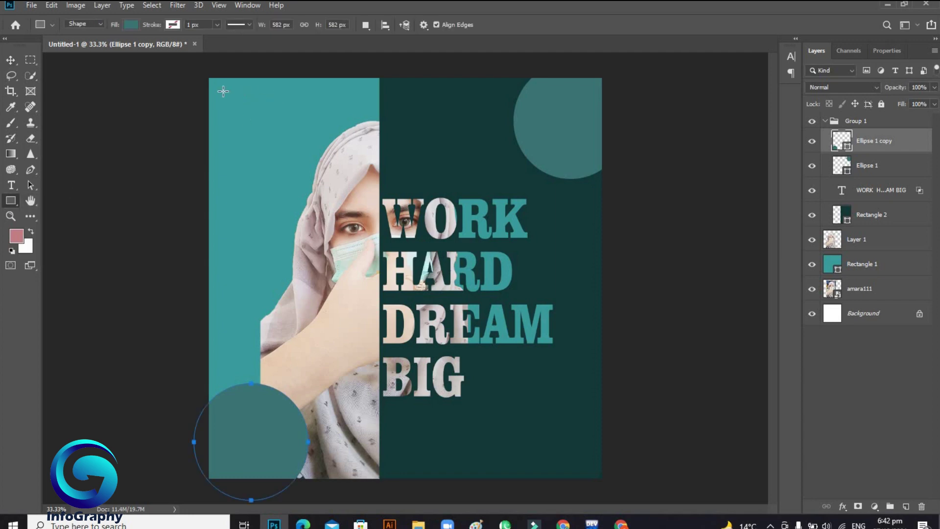
{"action": "mouse_move", "coordinate": [226, 99]}
{"action": "left_mouse_down"}
{"action": "mouse_move", "coordinate": [261, 152]}
{"action": "mouse_move", "coordinate": [563, 438]}
{"action": "mouse_move", "coordinate": [584, 442]}
{"action": "mouse_move", "coordinate": [586, 458]}
{"action": "left_mouse_up"}
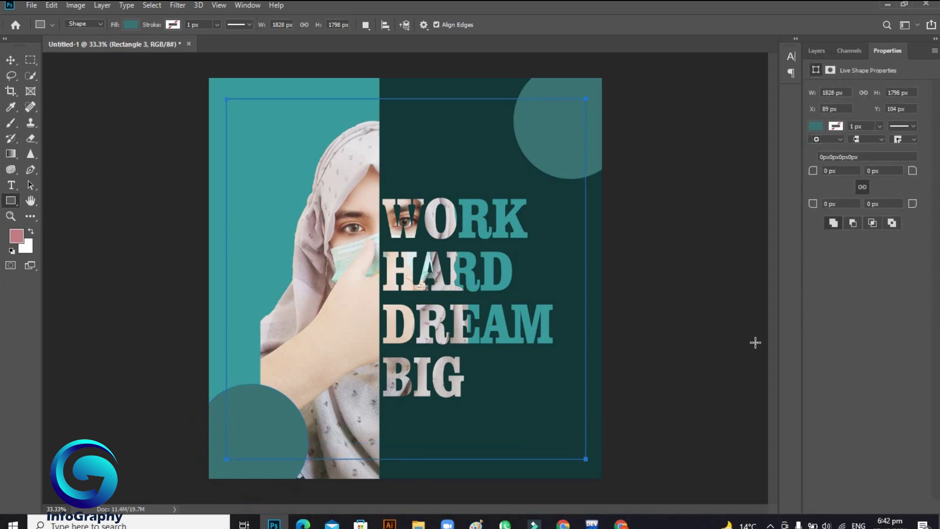
{"action": "left_click", "coordinate": [817, 127]}
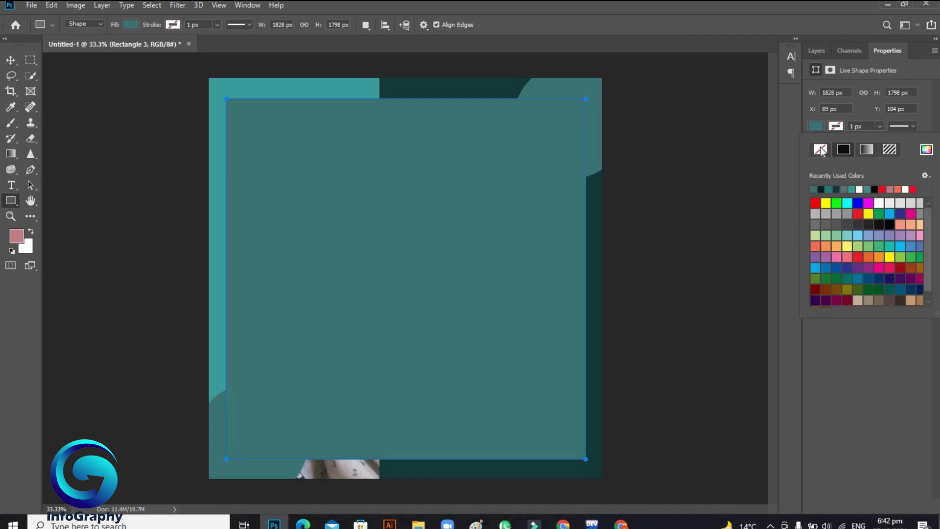
{"action": "left_click", "coordinate": [820, 149]}
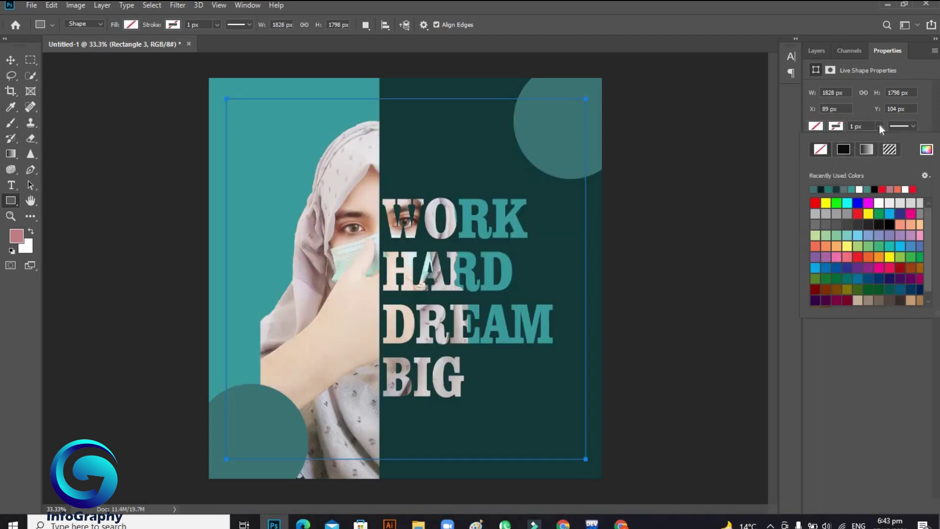
Step: Give the new rectangle a solid stroke about 7.63 px wide in dark teal 133838, sampled from the dark half of the poster
{"action": "left_click", "coordinate": [880, 126]}
{"action": "left_click_drag", "start_coordinate": [885, 140], "coordinate": [886, 139]}
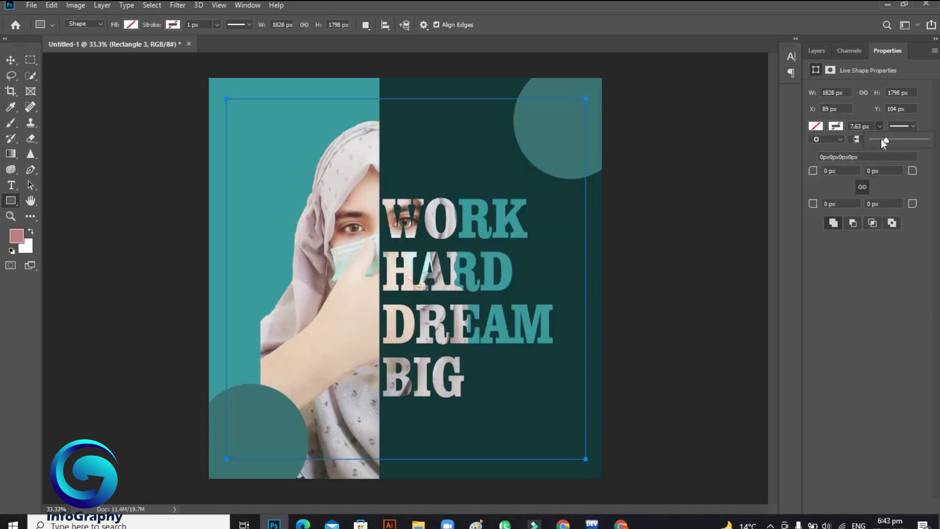
{"action": "left_click", "coordinate": [841, 127]}
{"action": "left_click", "coordinate": [839, 127]}
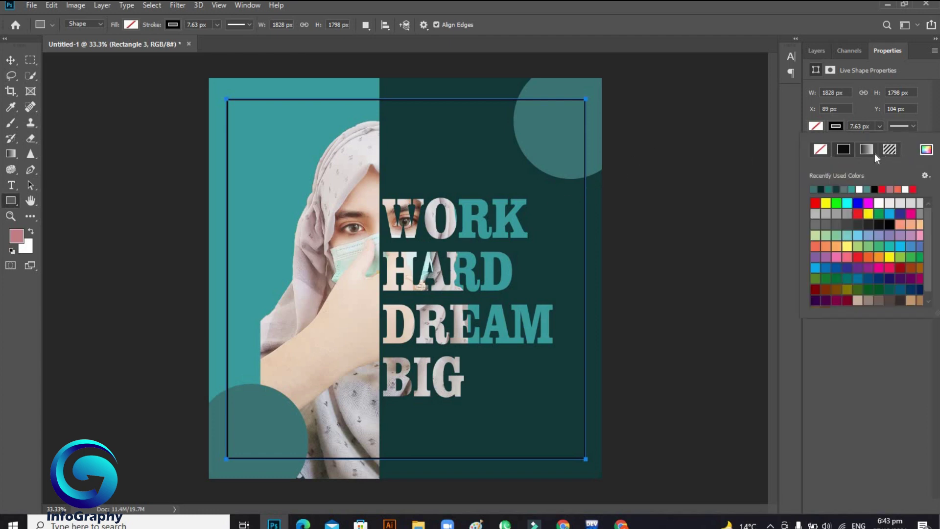
{"action": "left_click", "coordinate": [927, 149]}
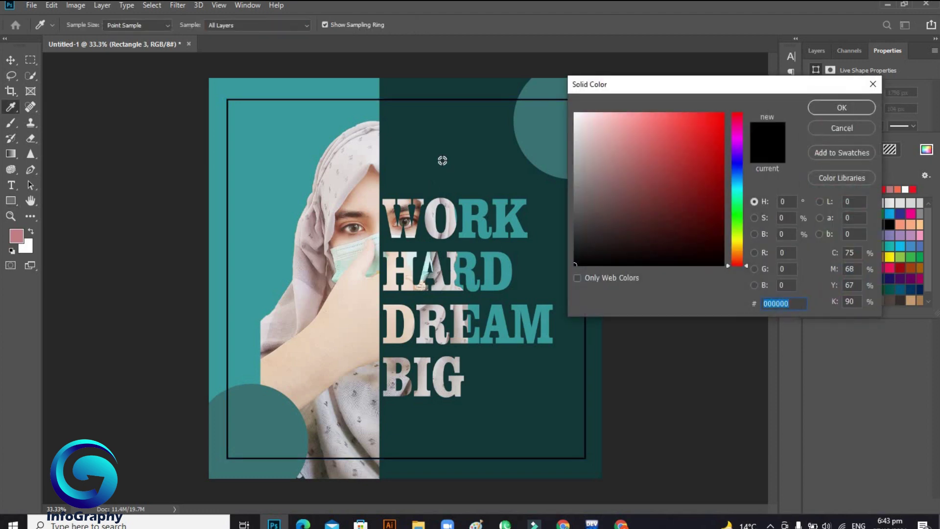
{"action": "left_click", "coordinate": [442, 140]}
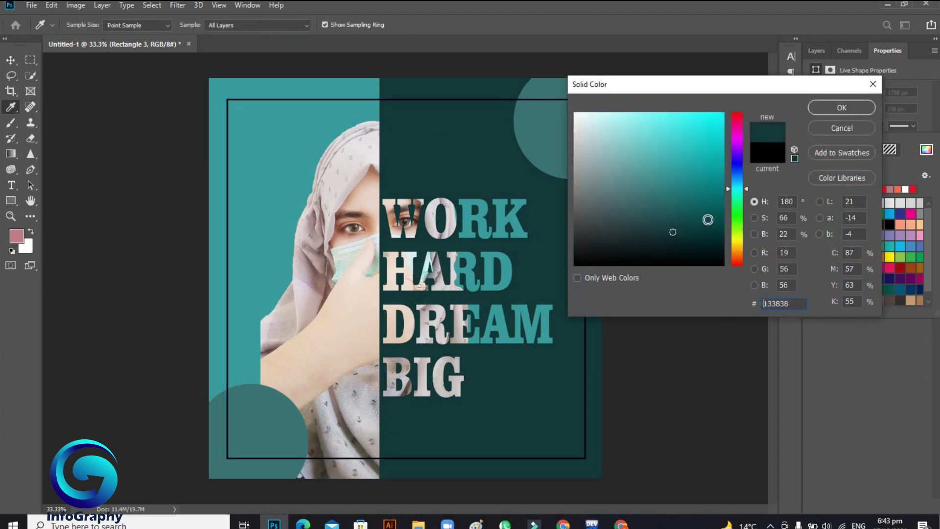
{"action": "left_click", "coordinate": [842, 106]}
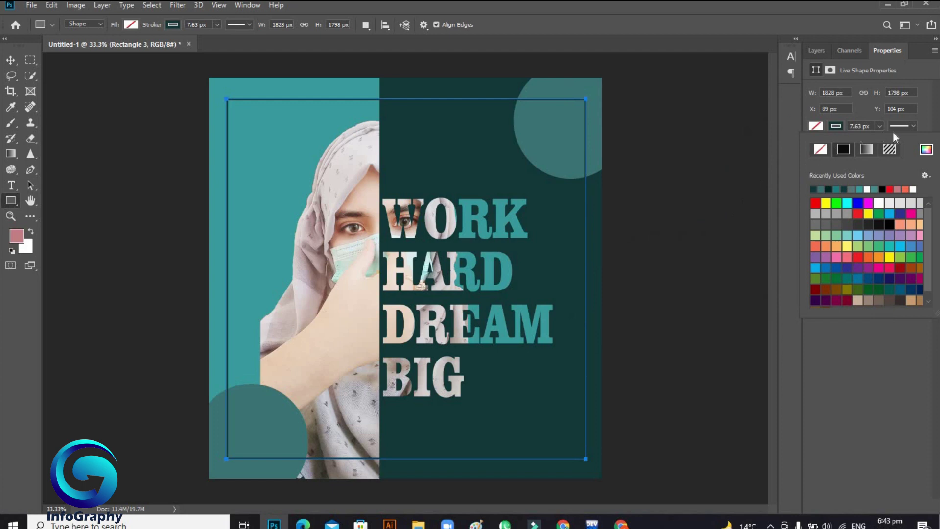
Step: Thicken the rectangle frame's stroke to about 14.69 px, keeping the solid line style
{"action": "left_click", "coordinate": [912, 126]}
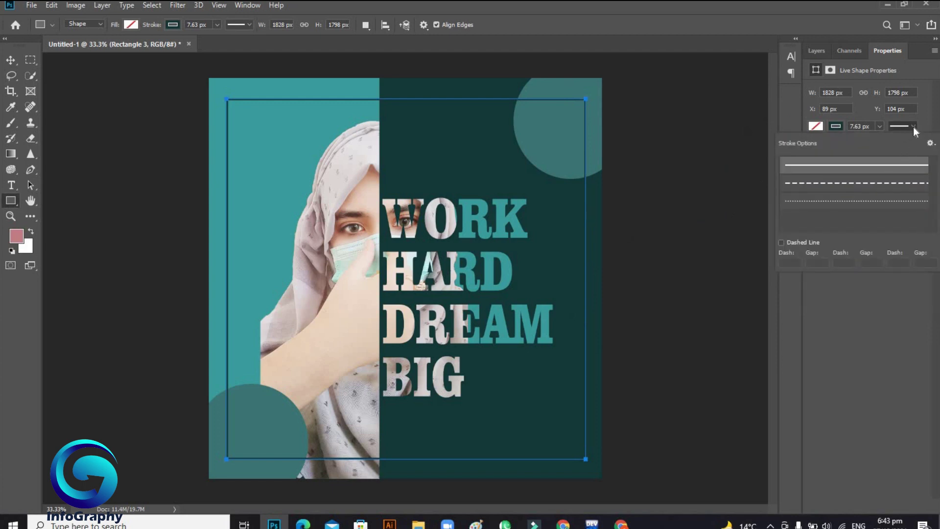
{"action": "left_click", "coordinate": [879, 126]}
{"action": "left_click", "coordinate": [880, 128]}
{"action": "left_click_drag", "start_coordinate": [880, 140], "coordinate": [888, 141]}
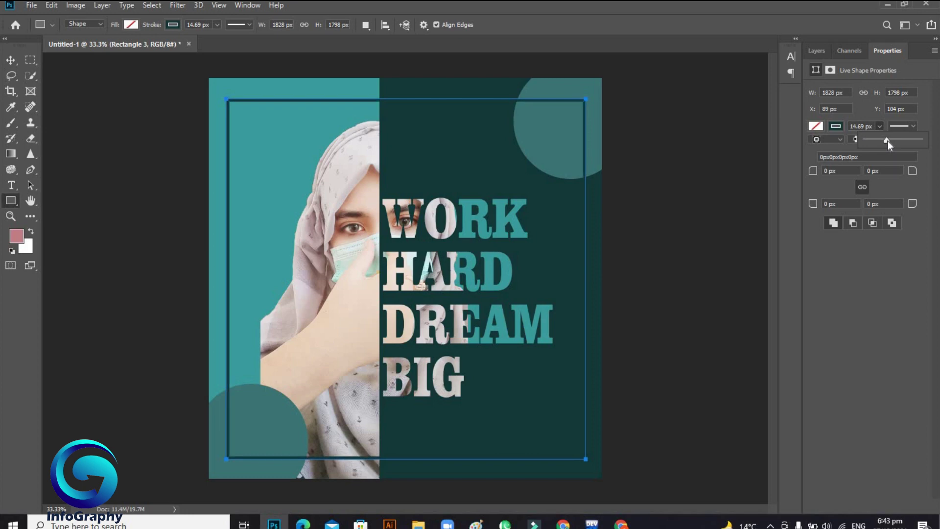
{"action": "left_click", "coordinate": [10, 60]}
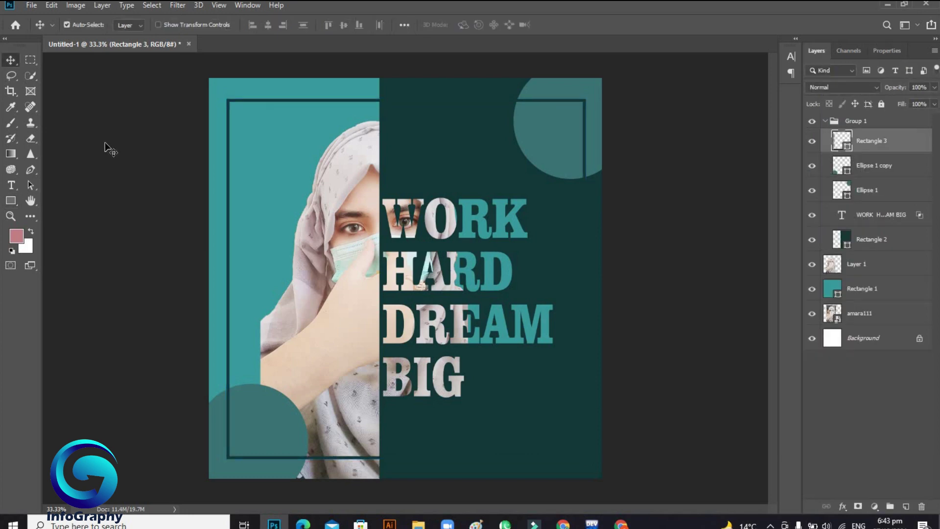
Step: Add the text "design Tutorial" on two lines over the upper part of the poster's light teal half
{"action": "left_click", "coordinate": [105, 142]}
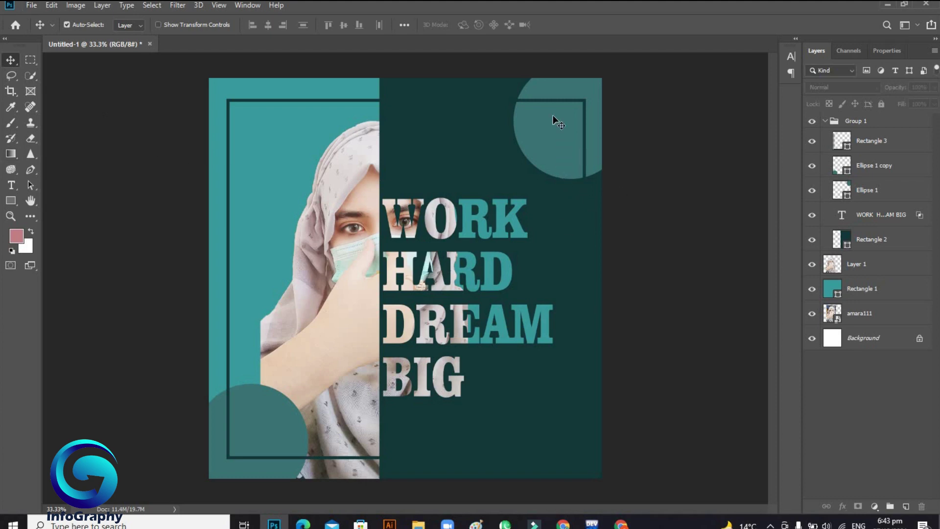
{"action": "left_click", "coordinate": [11, 185]}
{"action": "key", "text": "t"}
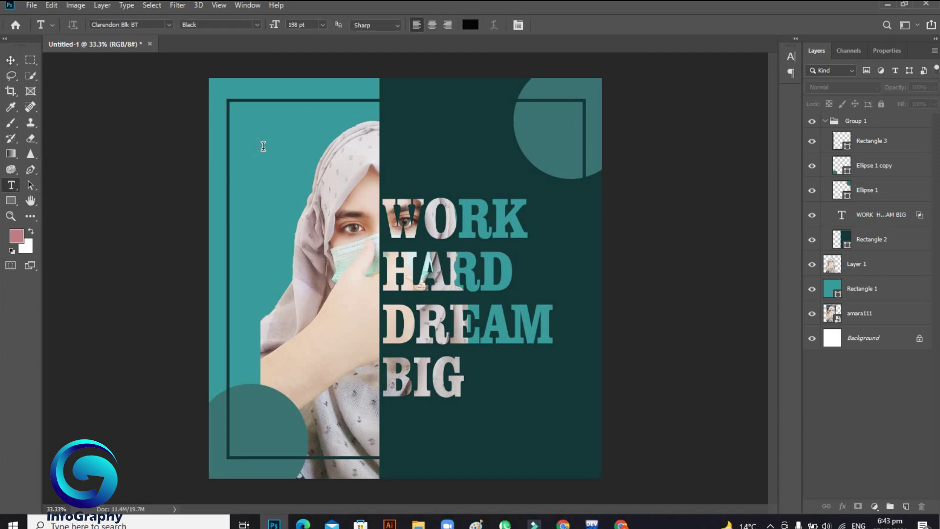
{"action": "left_click", "coordinate": [263, 146]}
{"action": "type", "text": "design "}
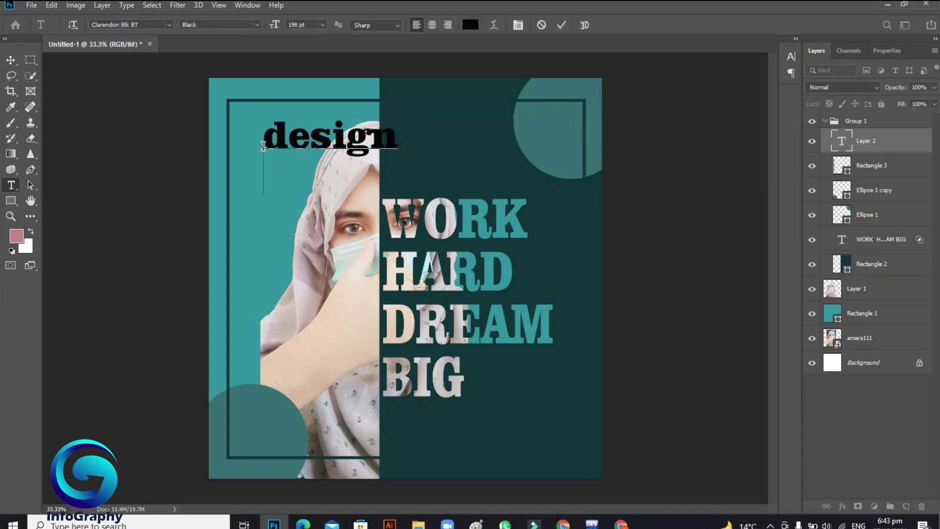
{"action": "type", "text": "Tu"}
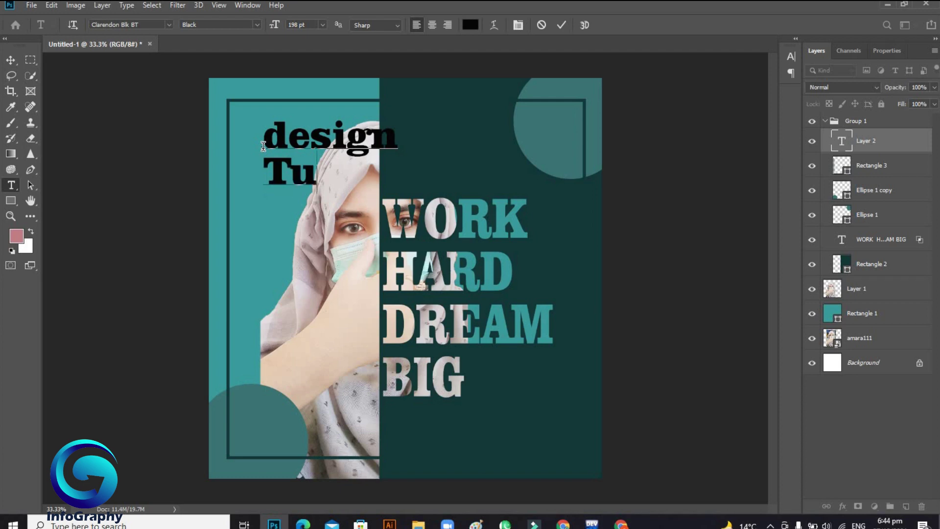
{"action": "type", "text": "torial"}
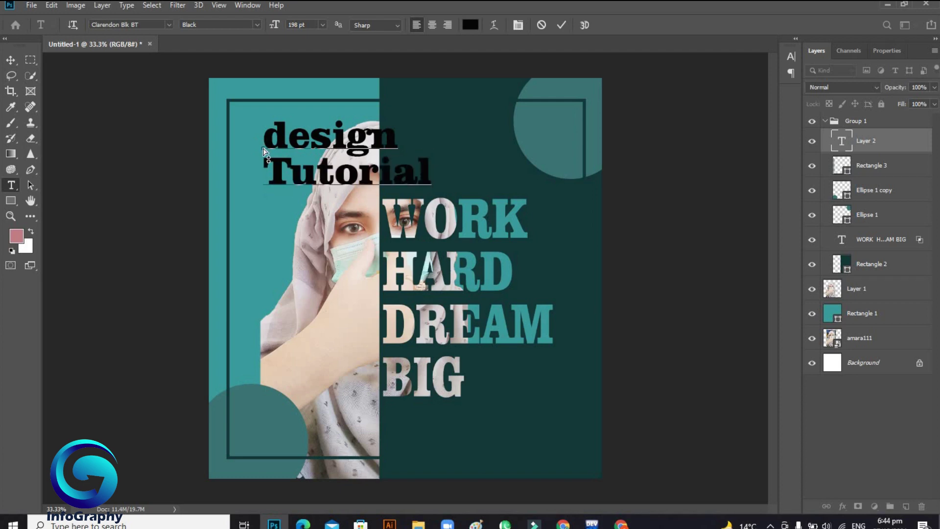
Step: Set the font size of the whole "design Tutorial" text to 72 pt
{"action": "key", "text": "ctrl+a"}
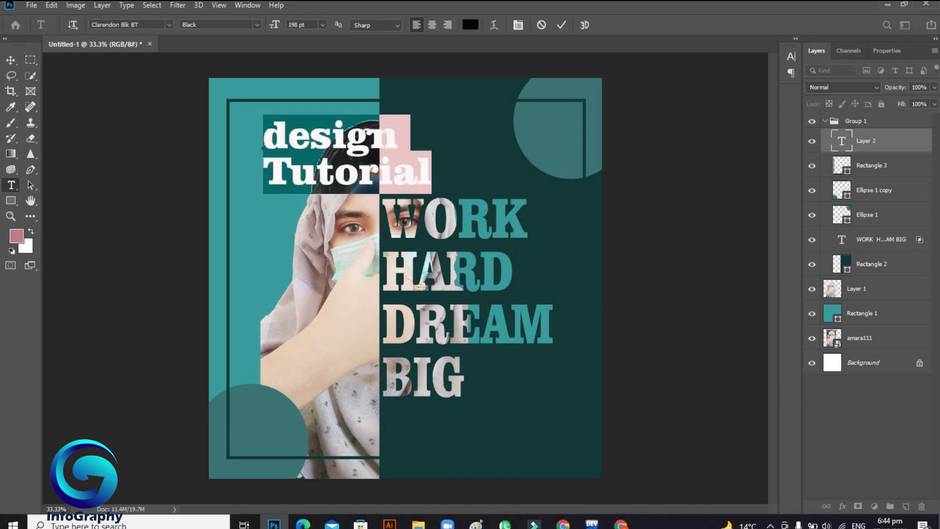
{"action": "left_click", "coordinate": [322, 26]}
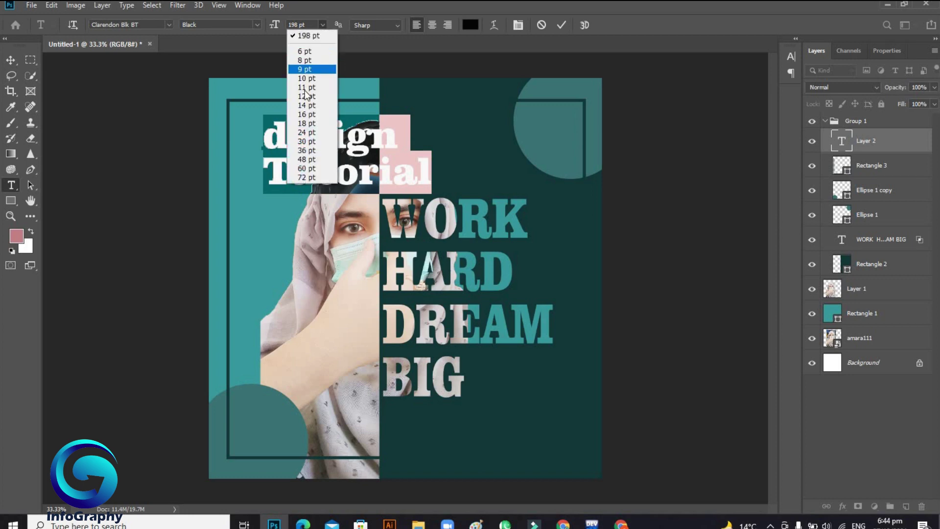
{"action": "left_click", "coordinate": [319, 176]}
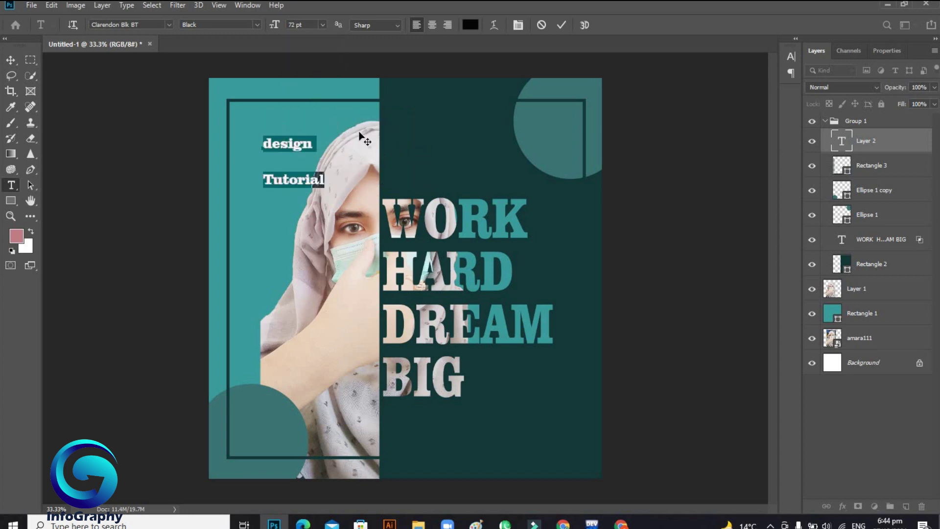
{"action": "left_click", "coordinate": [559, 24]}
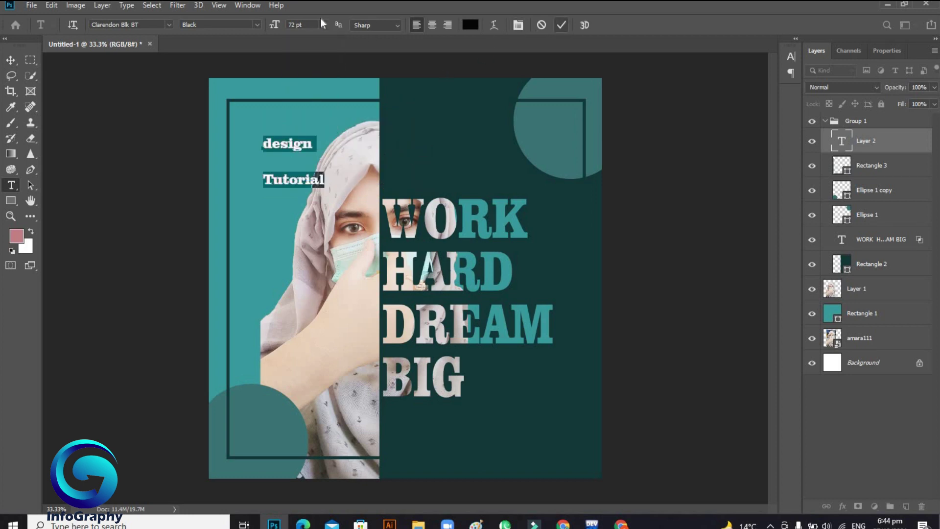
Step: Tighten the line spacing of the "design Tutorial" text and move it closer to the frame's upper left corner
{"action": "left_click", "coordinate": [251, 6]}
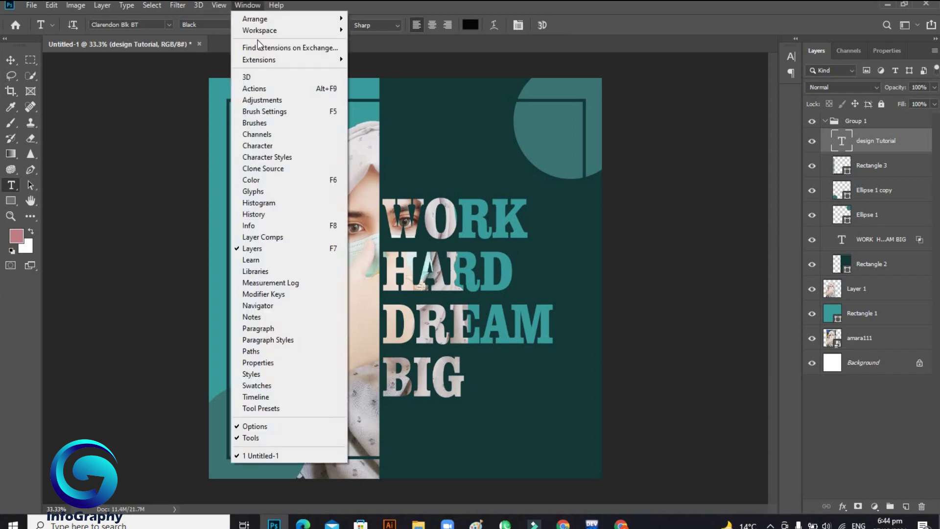
{"action": "left_click", "coordinate": [274, 146]}
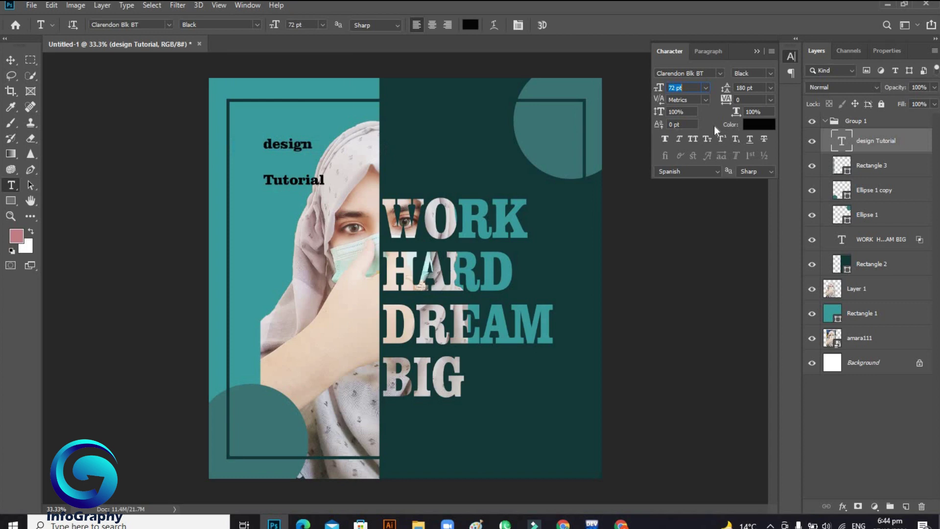
{"action": "left_click", "coordinate": [740, 88]}
{"action": "scroll", "coordinate": [743, 89], "scroll_direction": "down", "scroll_amount": 5}
{"action": "scroll", "coordinate": [744, 88], "scroll_direction": "down", "scroll_amount": 3}
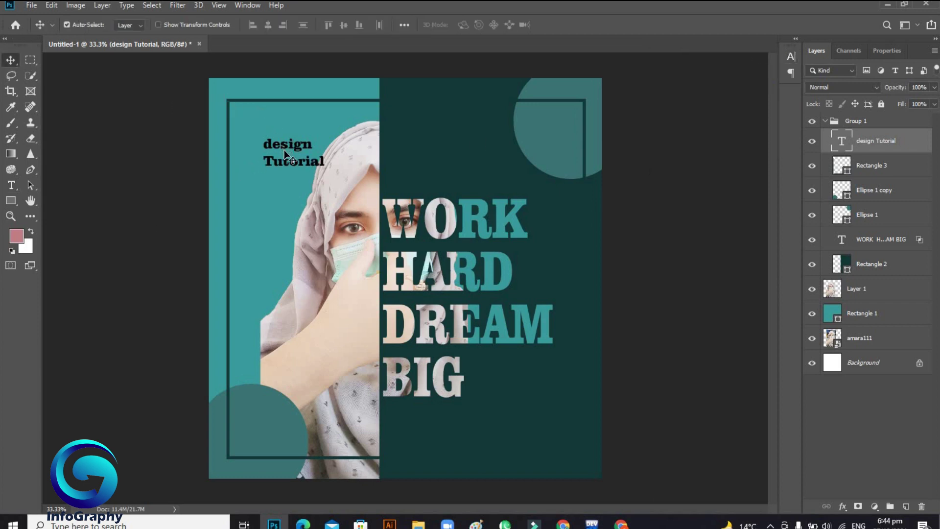
{"action": "left_click_drag", "start_coordinate": [284, 148], "coordinate": [266, 139]}
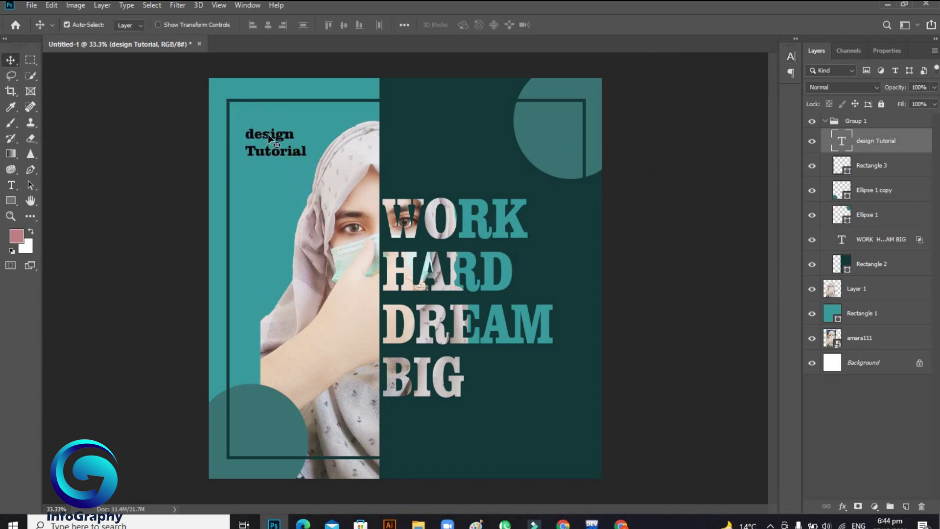
Step: Color the "design Tutorial" text off-white fbf9f9 and nudge it closer into the frame's upper left corner
{"action": "double_click", "coordinate": [269, 134]}
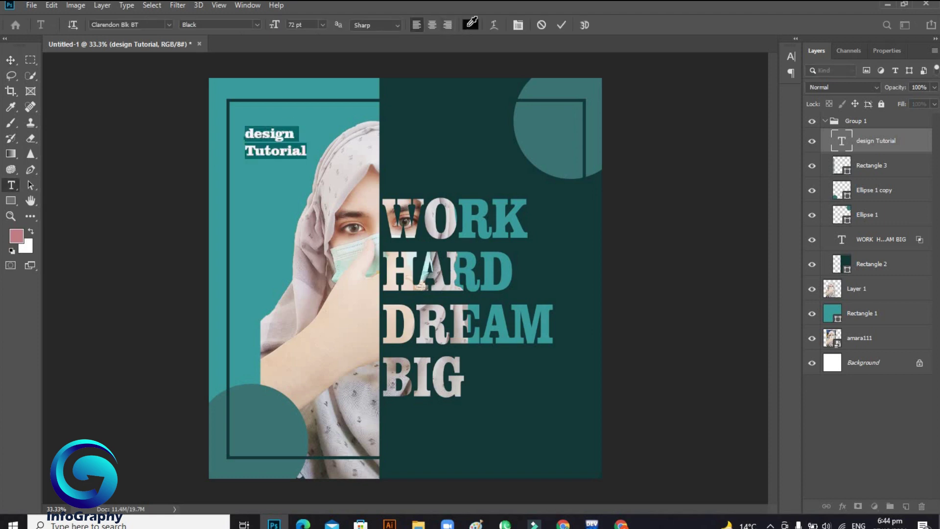
{"action": "left_click", "coordinate": [470, 25]}
{"action": "type", "text": "fbf9f9"}
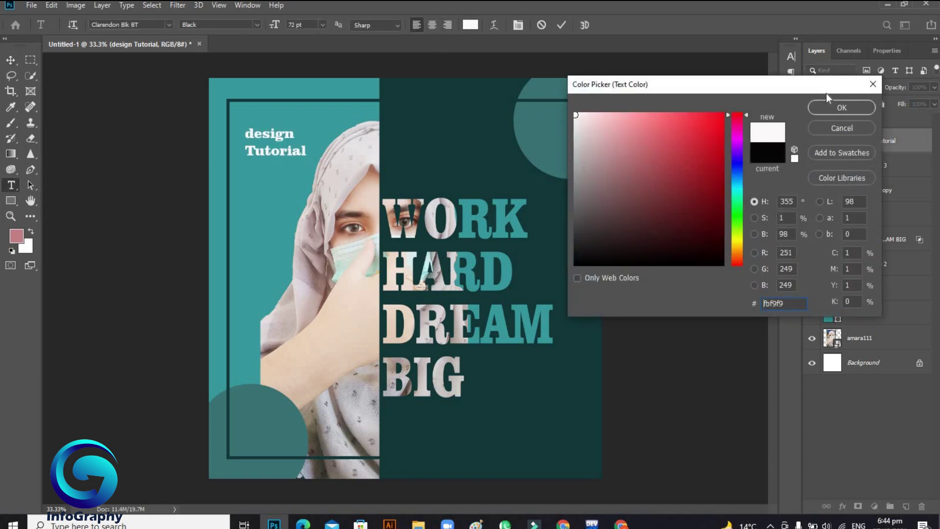
{"action": "left_click", "coordinate": [835, 107]}
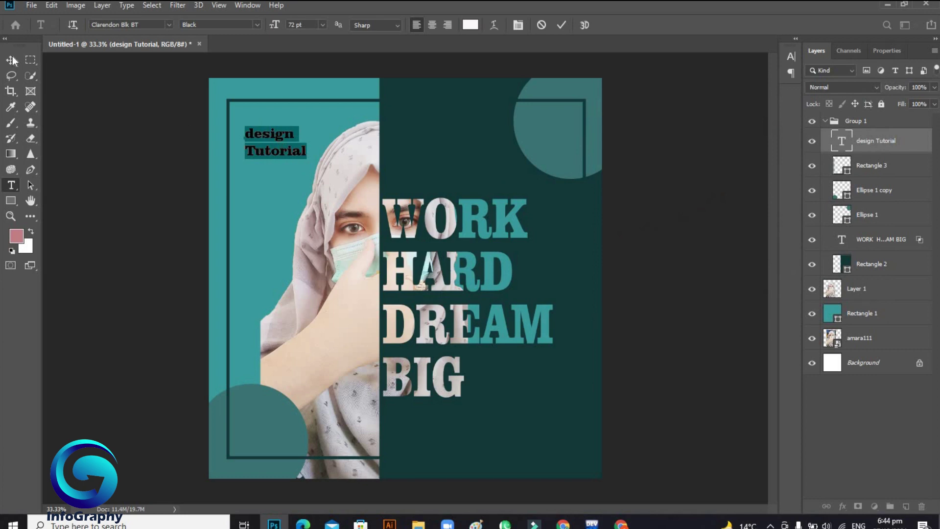
{"action": "left_click", "coordinate": [12, 59]}
{"action": "left_click_drag", "start_coordinate": [269, 131], "coordinate": [265, 126]}
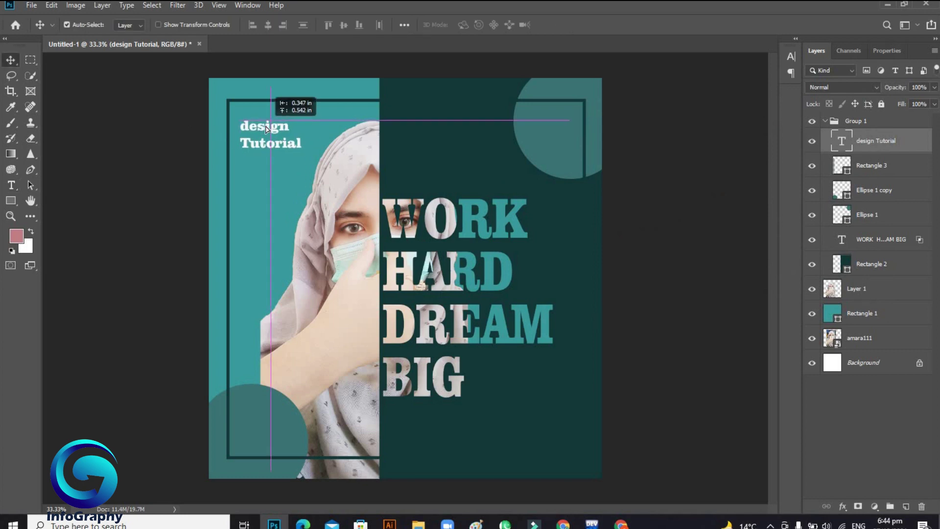
Step: Lower the opacity of the "design Tutorial" text layer to 33%
{"action": "left_click", "coordinate": [935, 87]}
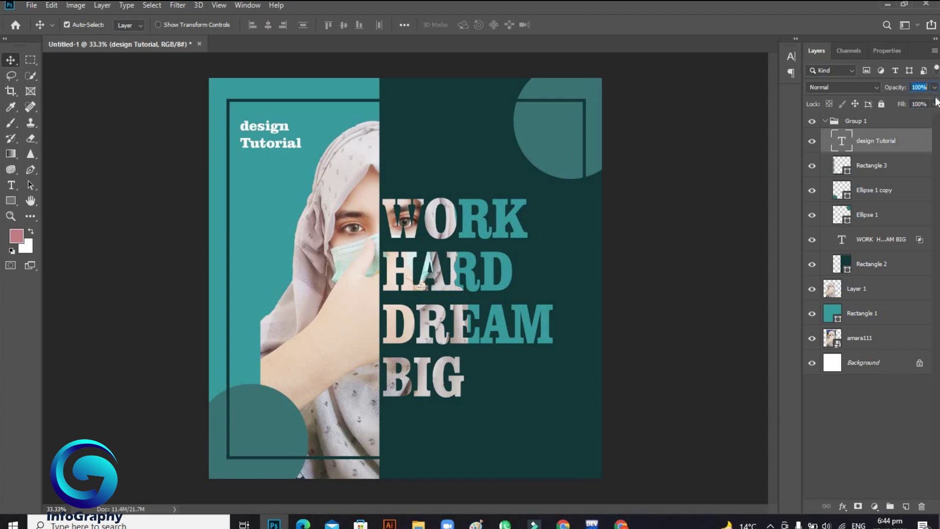
{"action": "left_click_drag", "start_coordinate": [933, 105], "coordinate": [897, 103]}
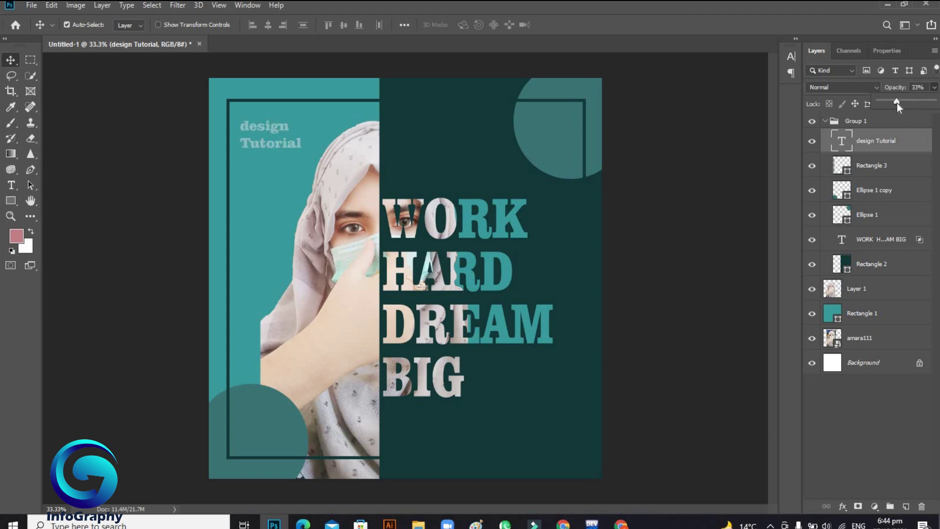
{"action": "left_click", "coordinate": [695, 201]}
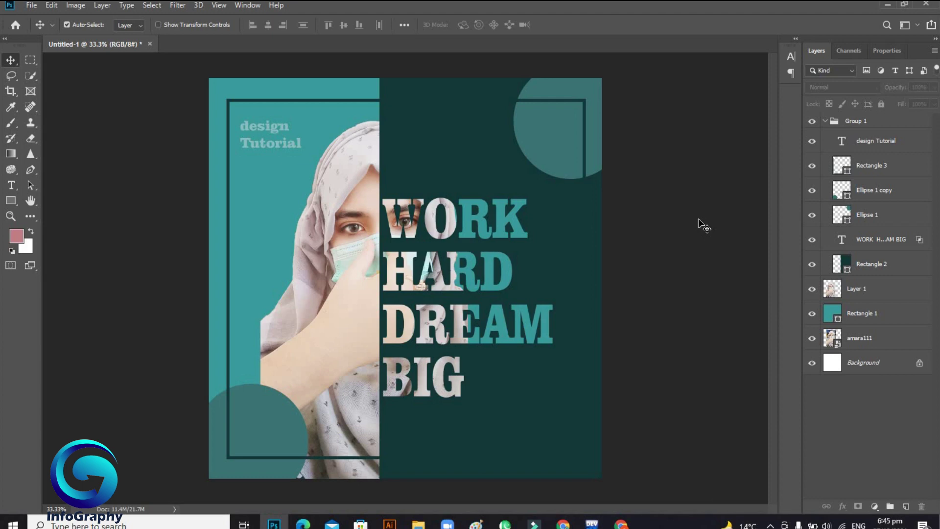
Step: Add a Color Lookup adjustment layer to the poster with the 2Strip.look 3DLUT file
{"action": "left_click", "coordinate": [874, 506]}
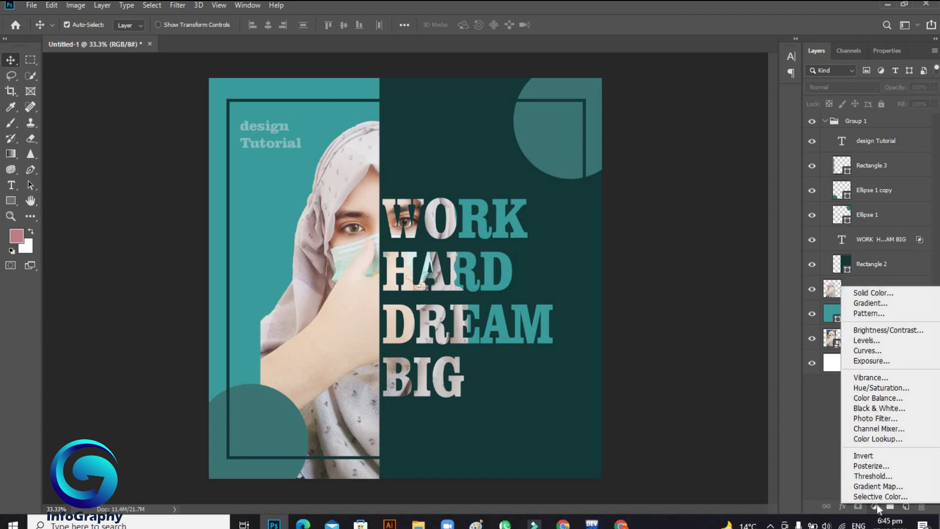
{"action": "left_click", "coordinate": [871, 441]}
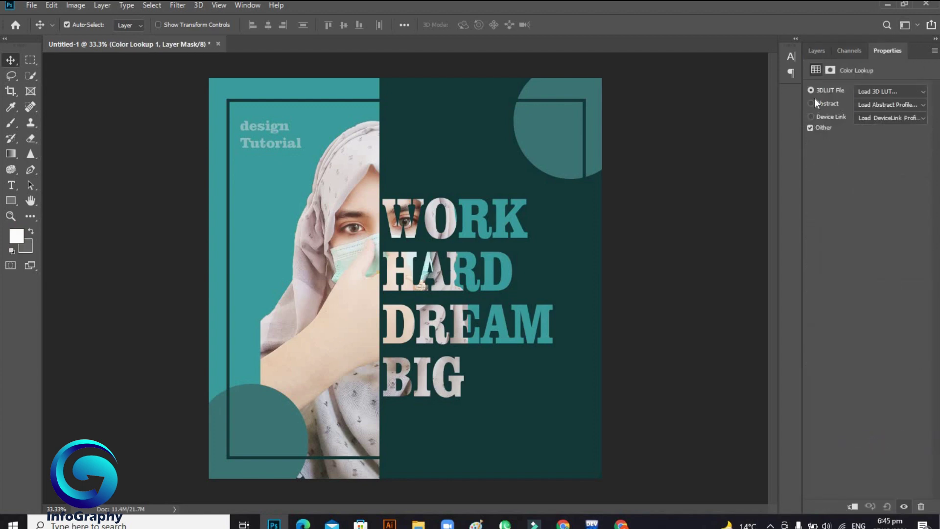
{"action": "left_click", "coordinate": [921, 93]}
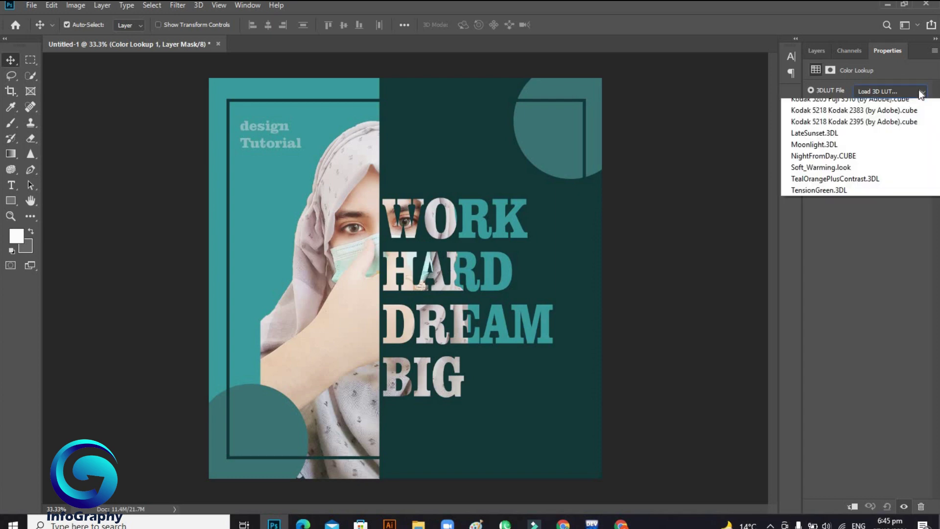
{"action": "left_click", "coordinate": [889, 139]}
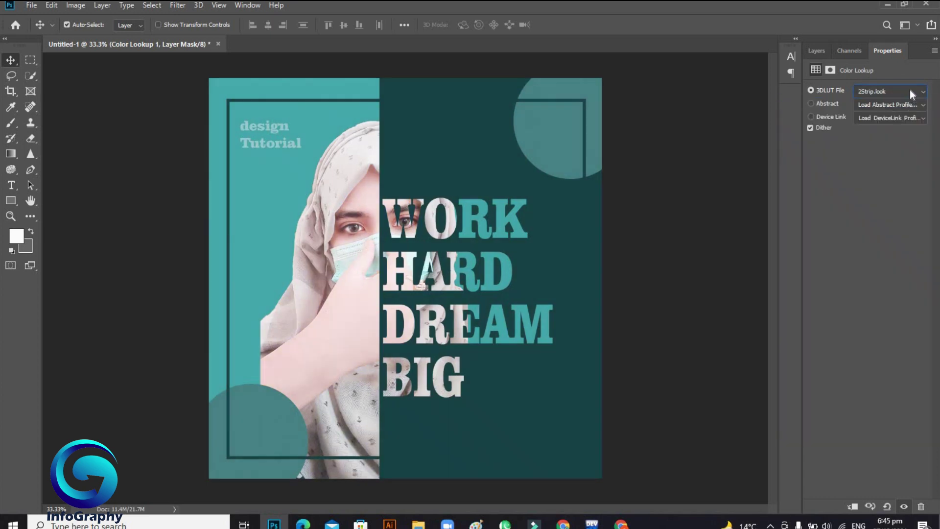
Step: Try the Bleach Bypass.look, Crisp_Winter.look and FoggyNight.3DL files on the Color Lookup adjustment
{"action": "left_click", "coordinate": [910, 91]}
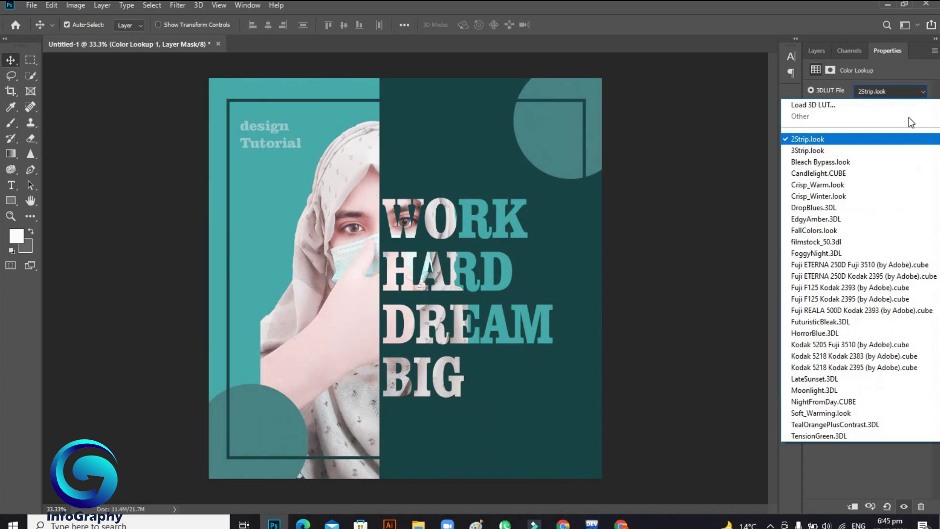
{"action": "left_click", "coordinate": [902, 162]}
{"action": "left_click", "coordinate": [917, 91]}
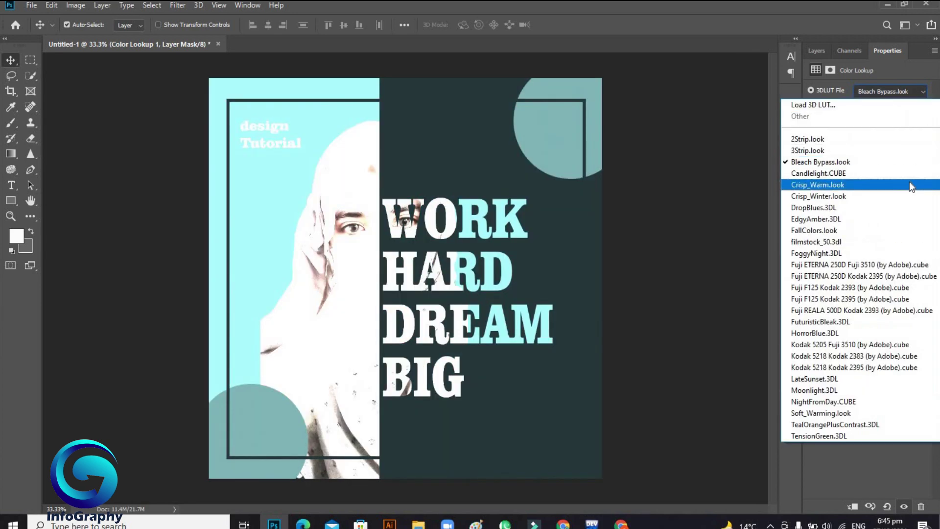
{"action": "left_click", "coordinate": [910, 196]}
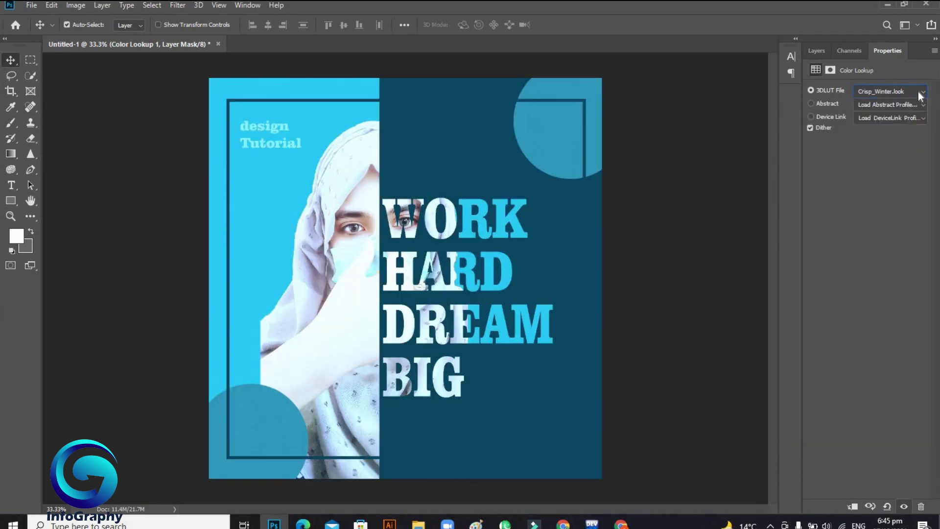
{"action": "left_click", "coordinate": [919, 93]}
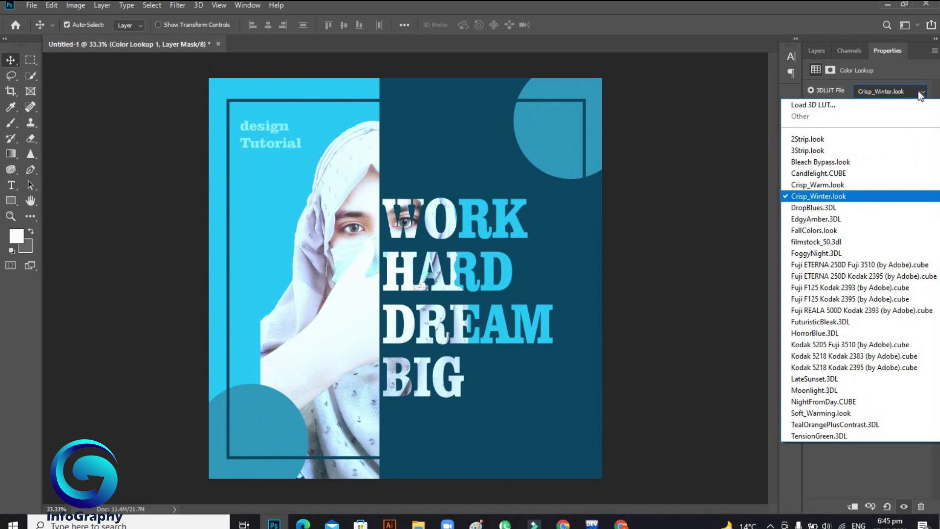
{"action": "left_click", "coordinate": [894, 253]}
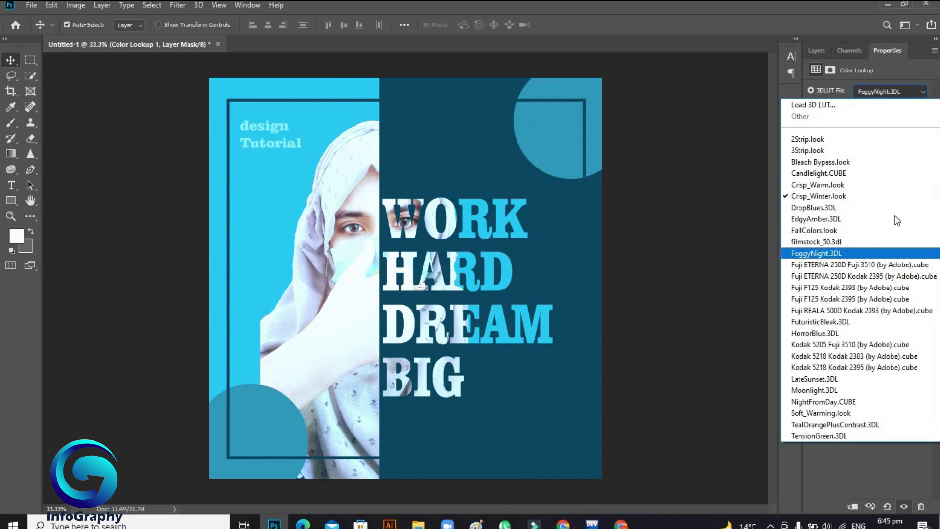
Step: Try the Fuji ETERNA 250D Fuji 3510 file and switch the Color Lookup adjustment to a Kodak 5218 Kodak 3DLUT file
{"action": "left_click", "coordinate": [913, 92]}
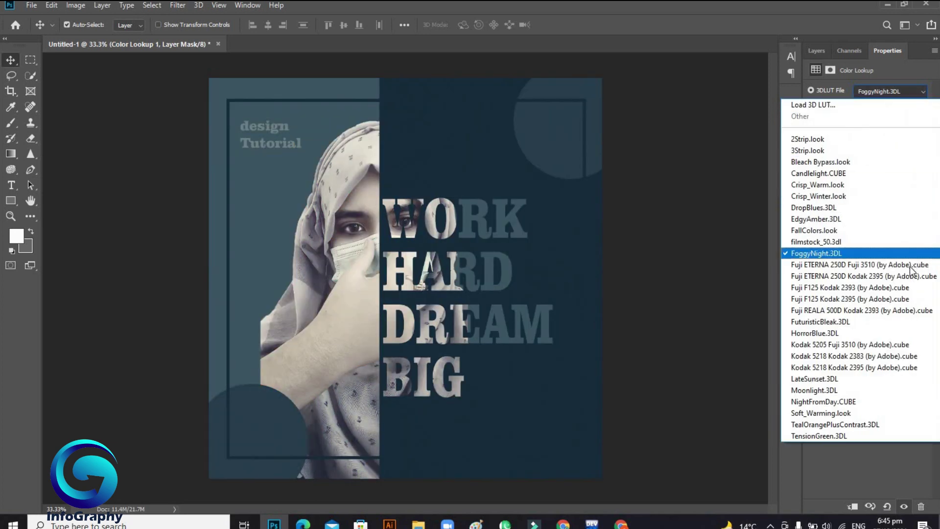
{"action": "left_click", "coordinate": [896, 264]}
{"action": "scroll", "coordinate": [915, 95], "scroll_direction": "down", "scroll_amount": 7}
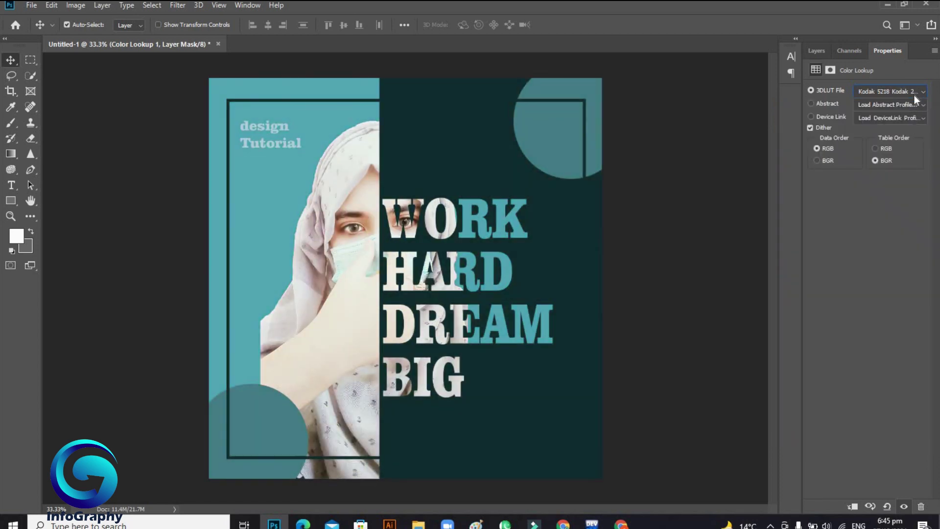